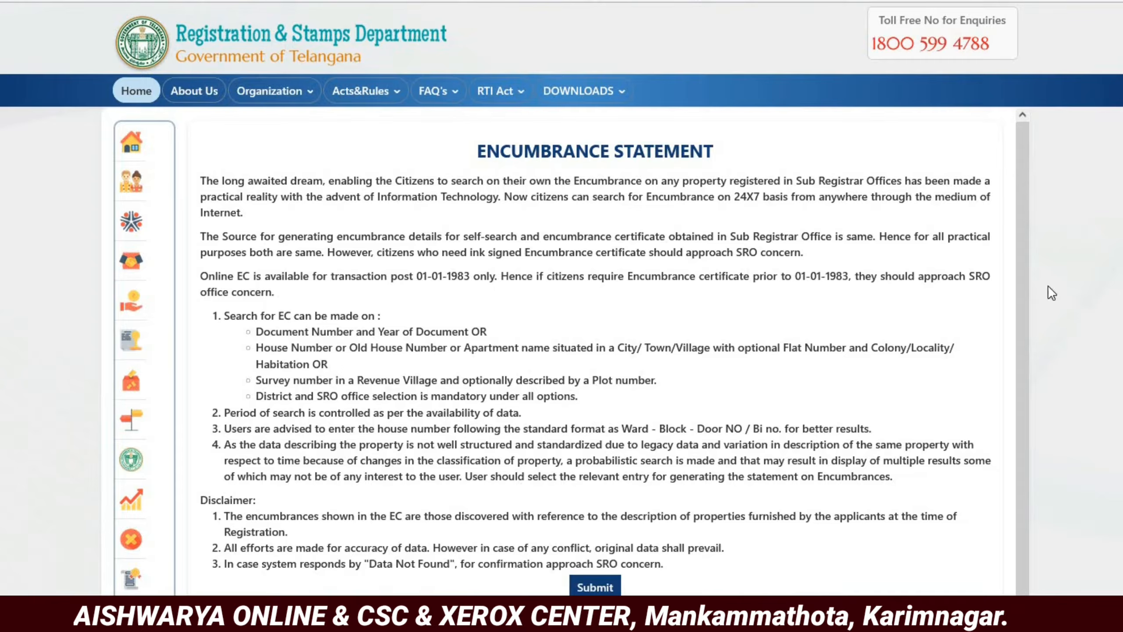
Continue from the Encumbrance Statement notice to the user login, and open Encumbrance Search(EC) from the home page.
{"action": "left_click_drag", "start_coordinate": [1026, 330], "coordinate": [1026, 358]}
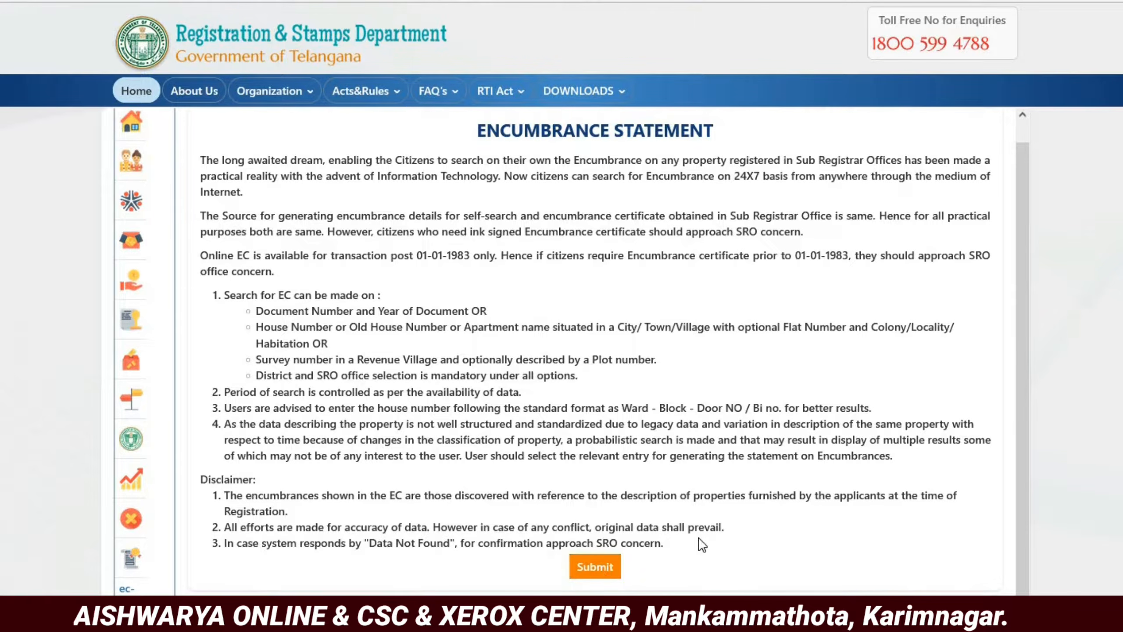
{"action": "left_click", "coordinate": [605, 566]}
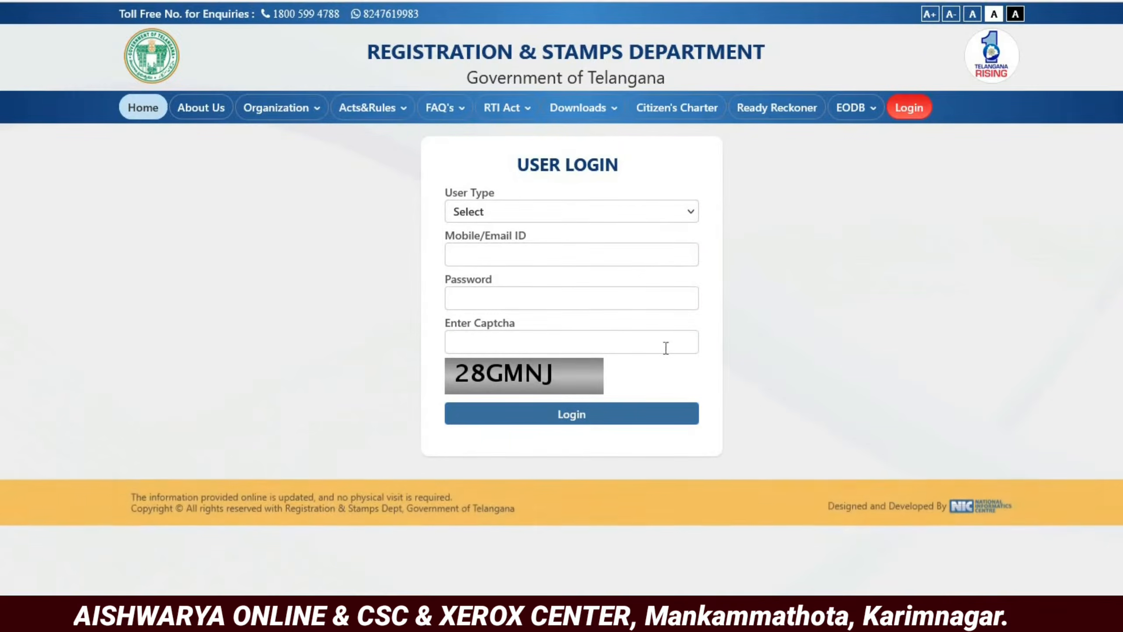
{"action": "left_click", "coordinate": [909, 111]}
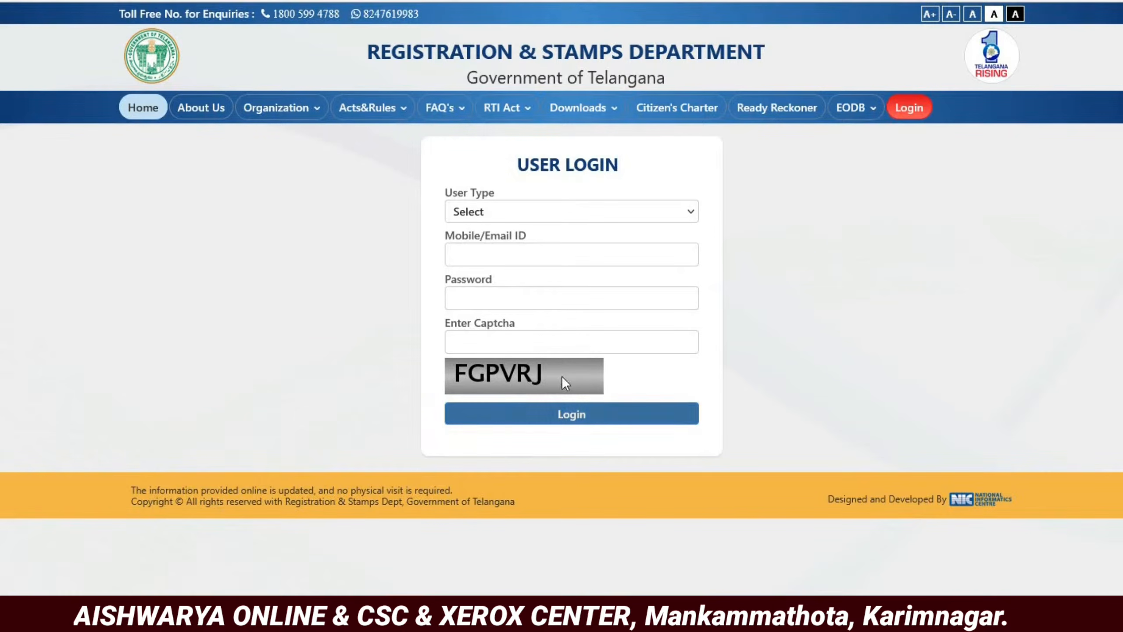
{"action": "left_click", "coordinate": [141, 98]}
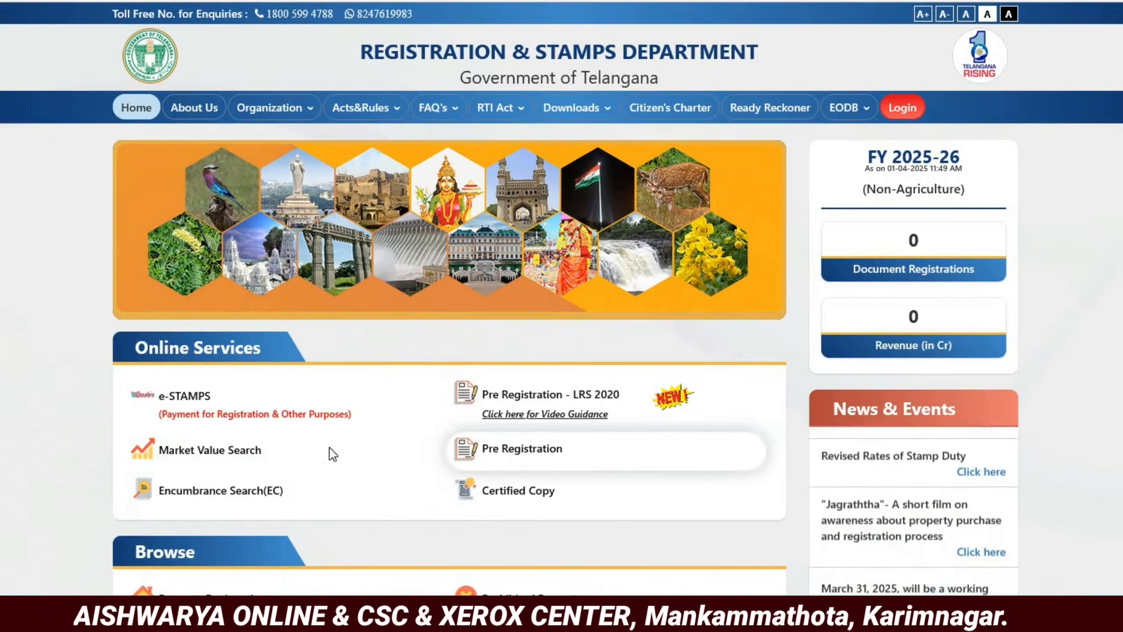
{"action": "left_click", "coordinate": [255, 492]}
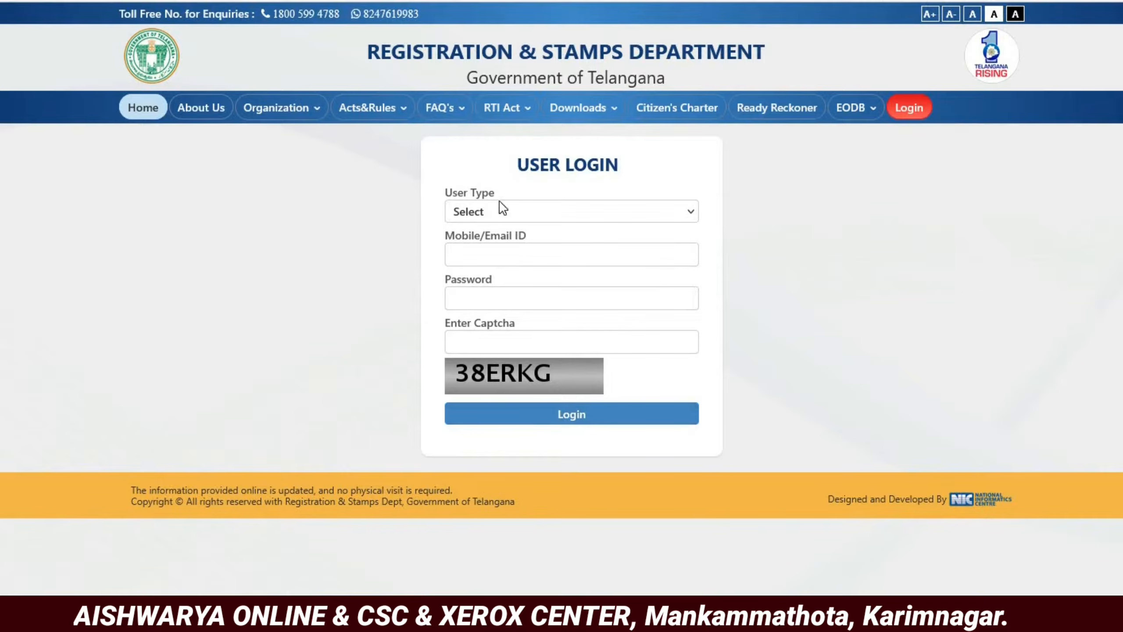
Choose the Citizen user type and open the new-user Registration Form to view its heading.
{"action": "left_click", "coordinate": [495, 213]}
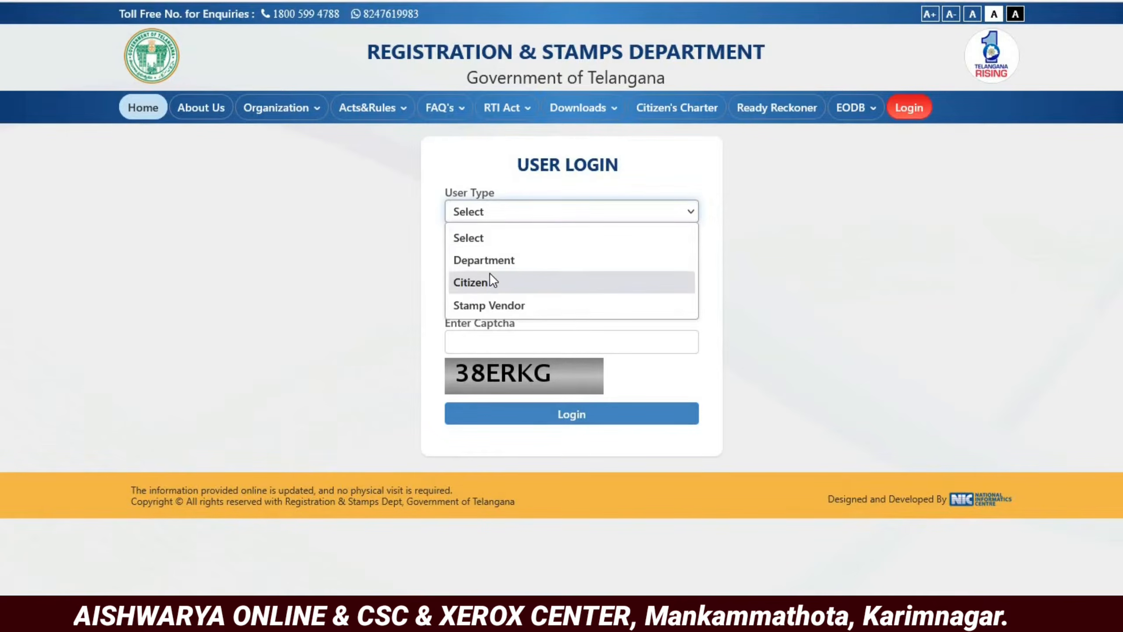
{"action": "left_click", "coordinate": [474, 279]}
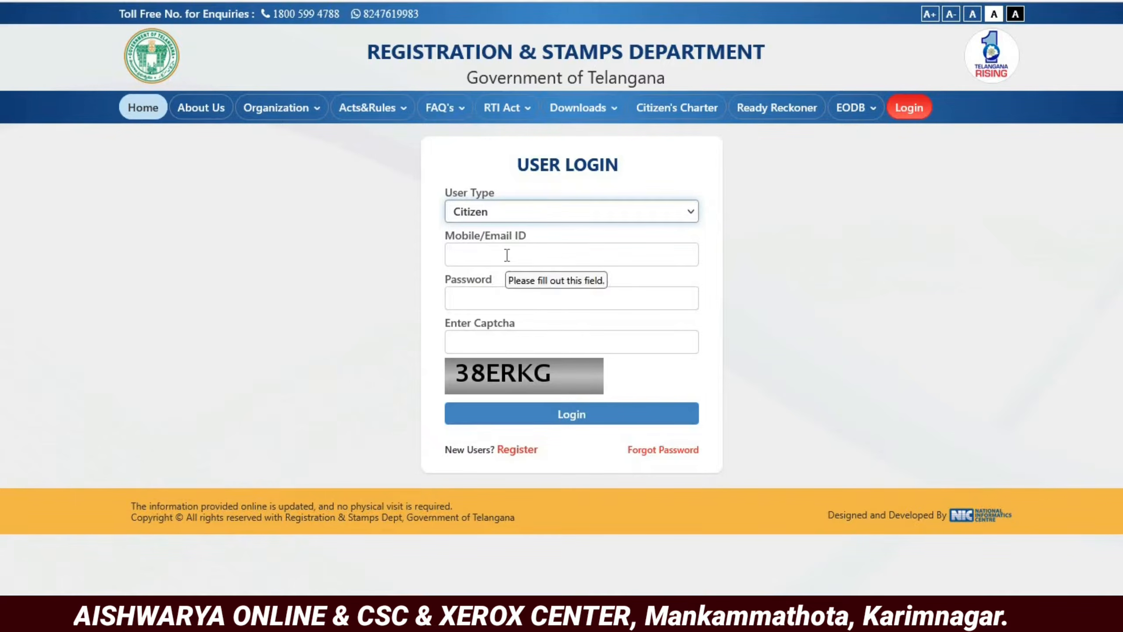
{"action": "left_click", "coordinate": [517, 454]}
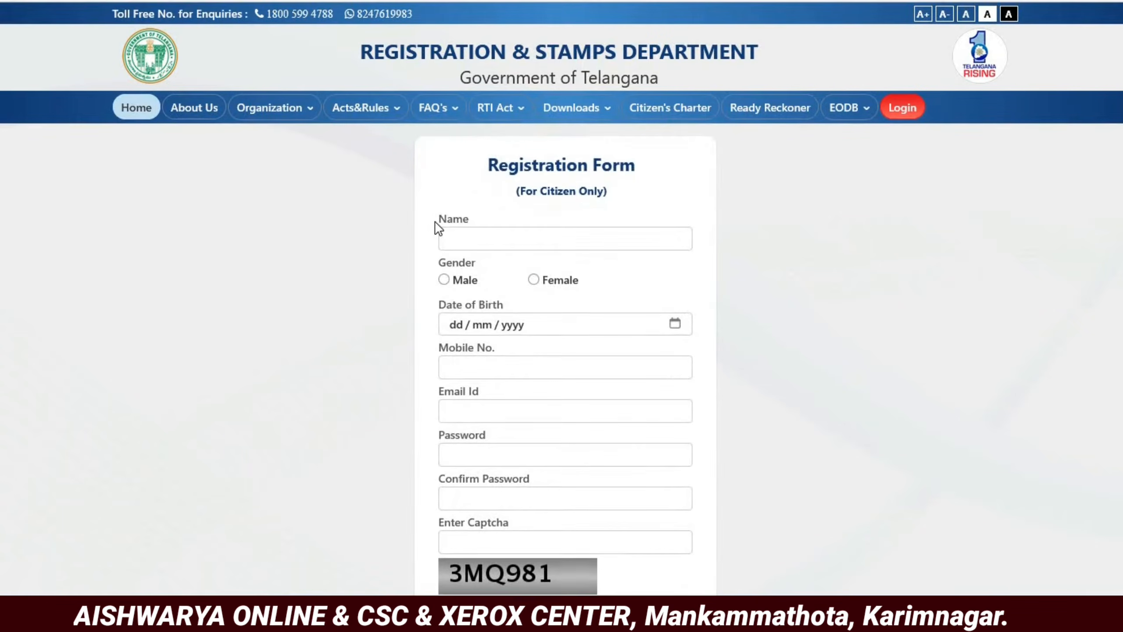
{"action": "double_click", "coordinate": [470, 222]}
{"action": "left_click_drag", "start_coordinate": [488, 164], "coordinate": [650, 171]}
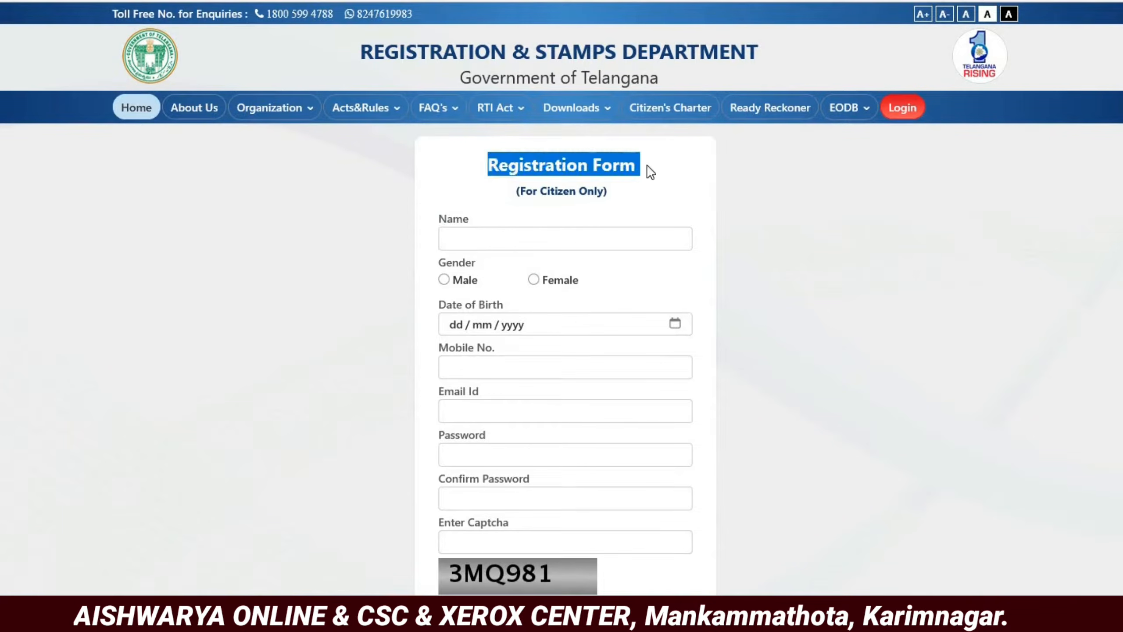
{"action": "left_click_drag", "start_coordinate": [520, 190], "coordinate": [558, 192]}
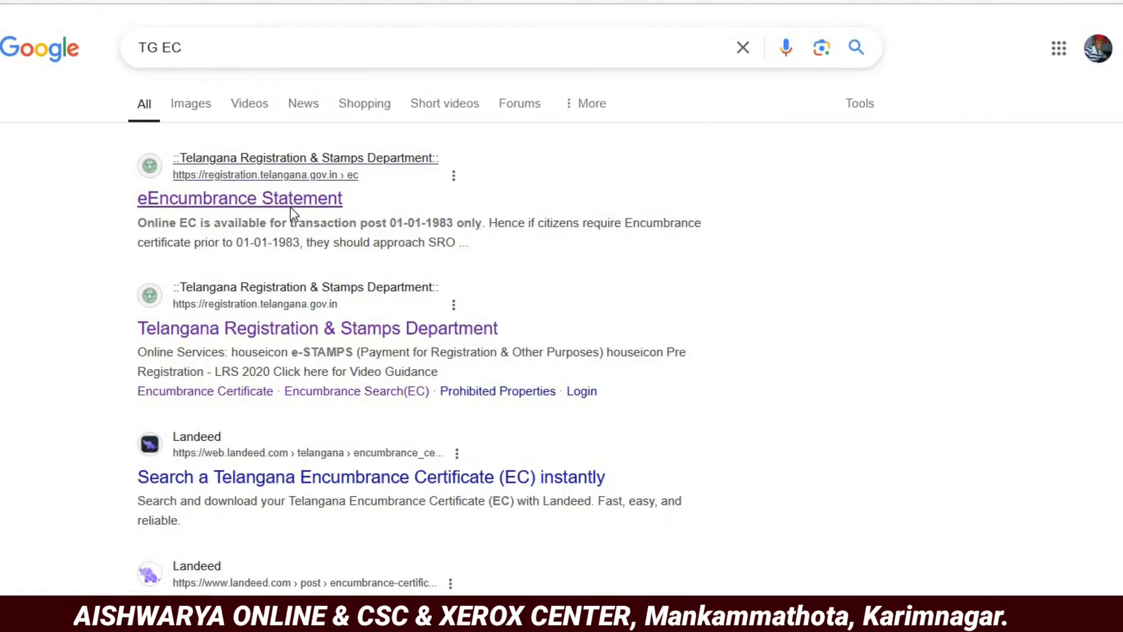
Open the eEncumbrance Statement search result and continue past its notice to the user login.
{"action": "left_click", "coordinate": [365, 223]}
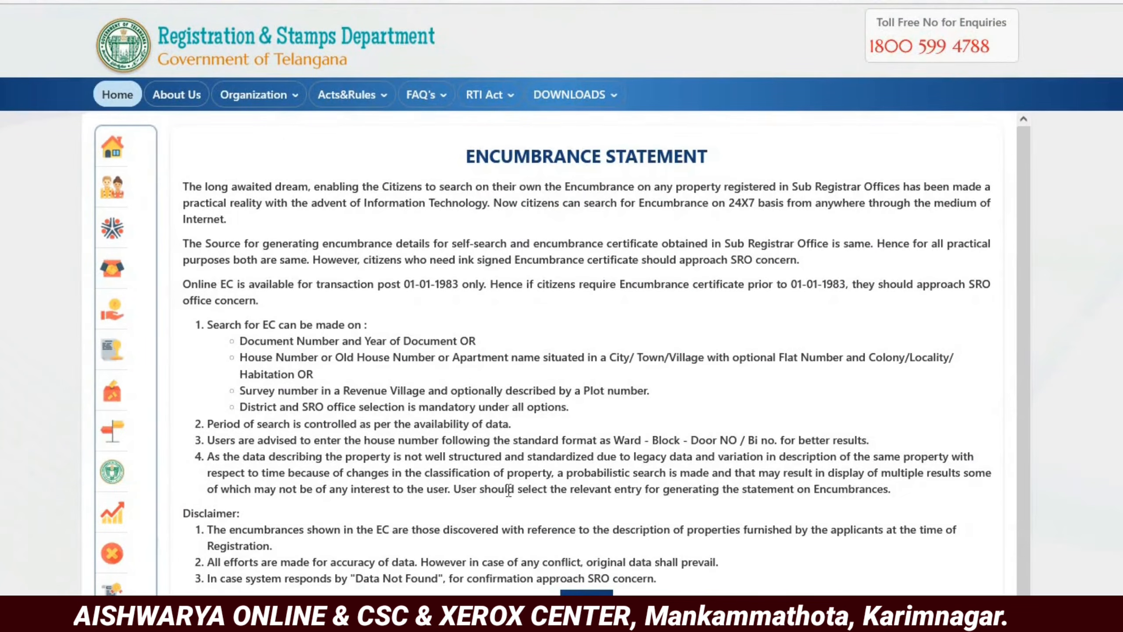
{"action": "scroll", "coordinate": [984, 366], "scroll_direction": "down", "scroll_amount": 1}
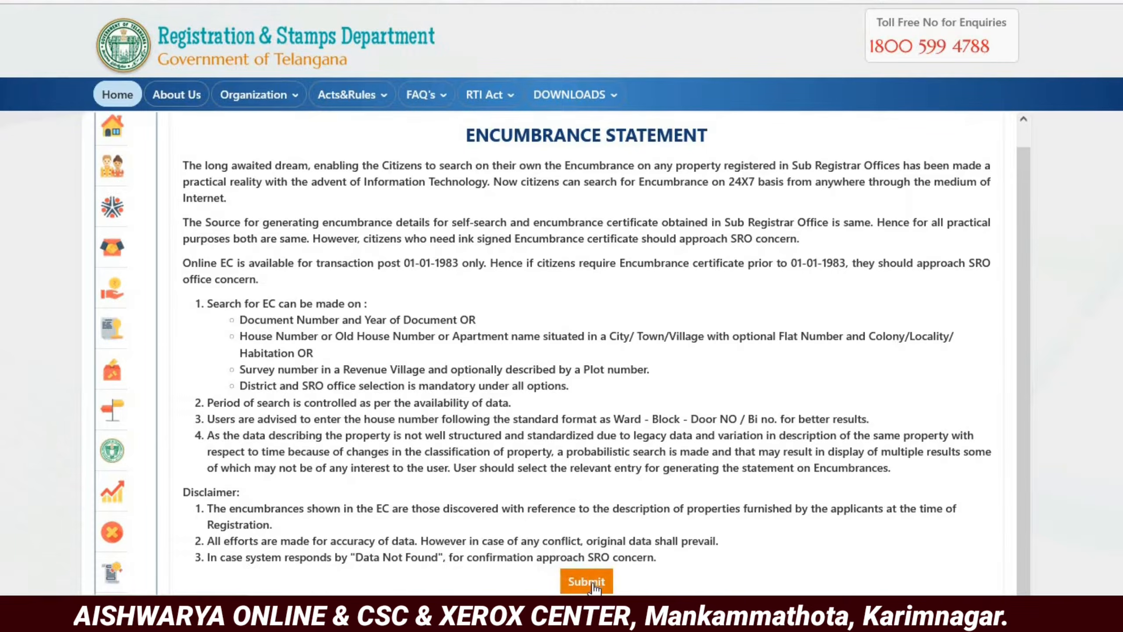
{"action": "left_click", "coordinate": [605, 580]}
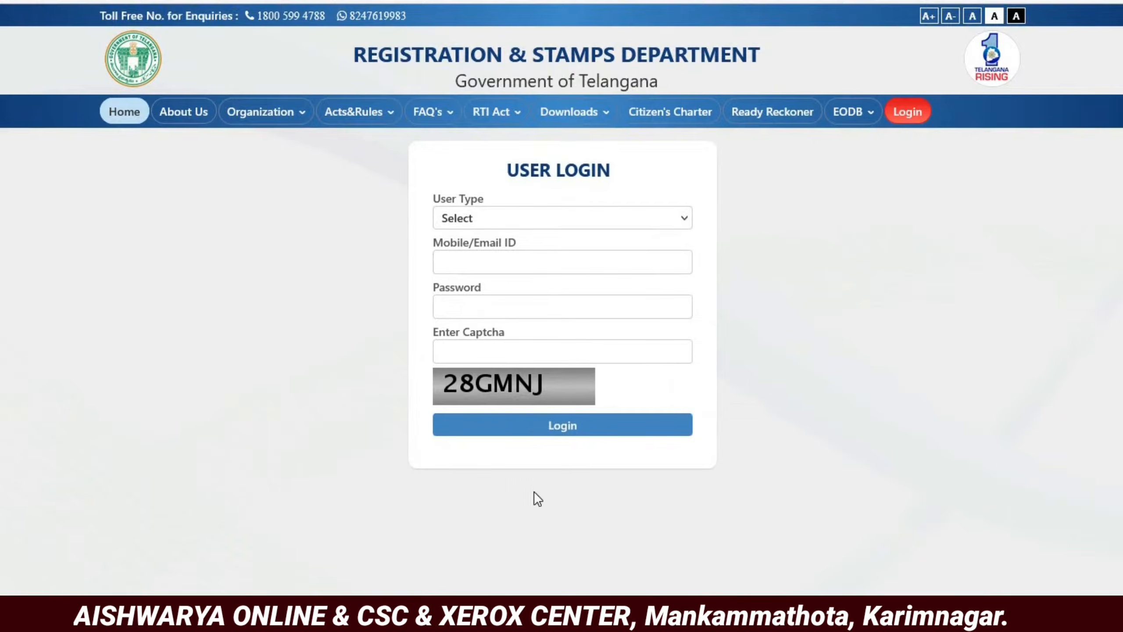
{"action": "left_click", "coordinate": [907, 115]}
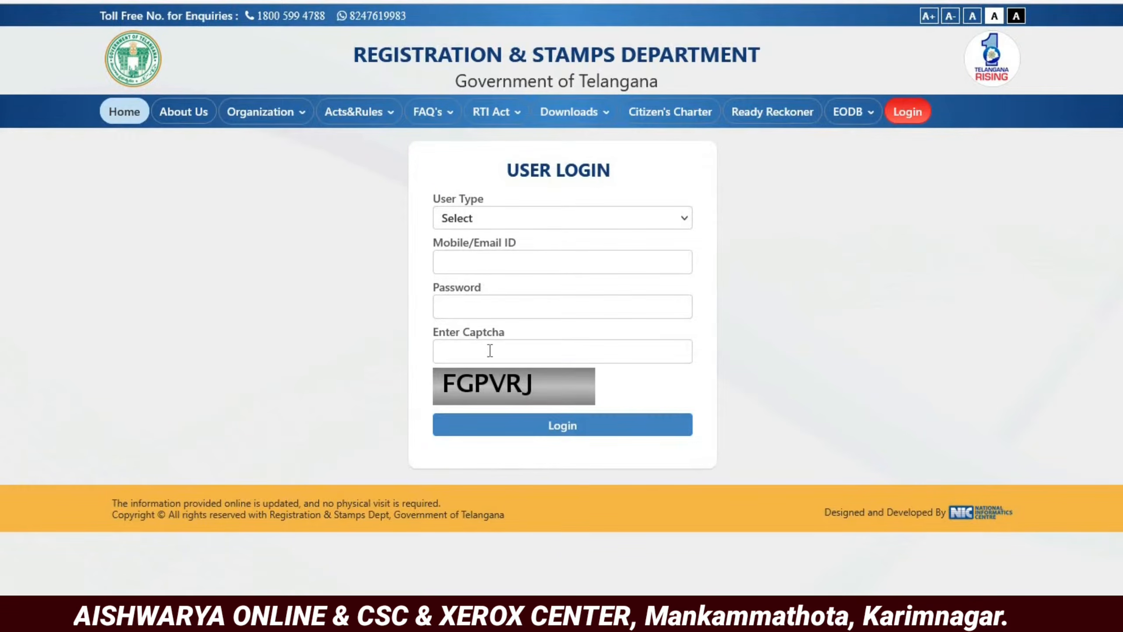
Go to Encumbrance Search(EC) from the home page and open the registration form for new Citizen users.
{"action": "left_click", "coordinate": [121, 101]}
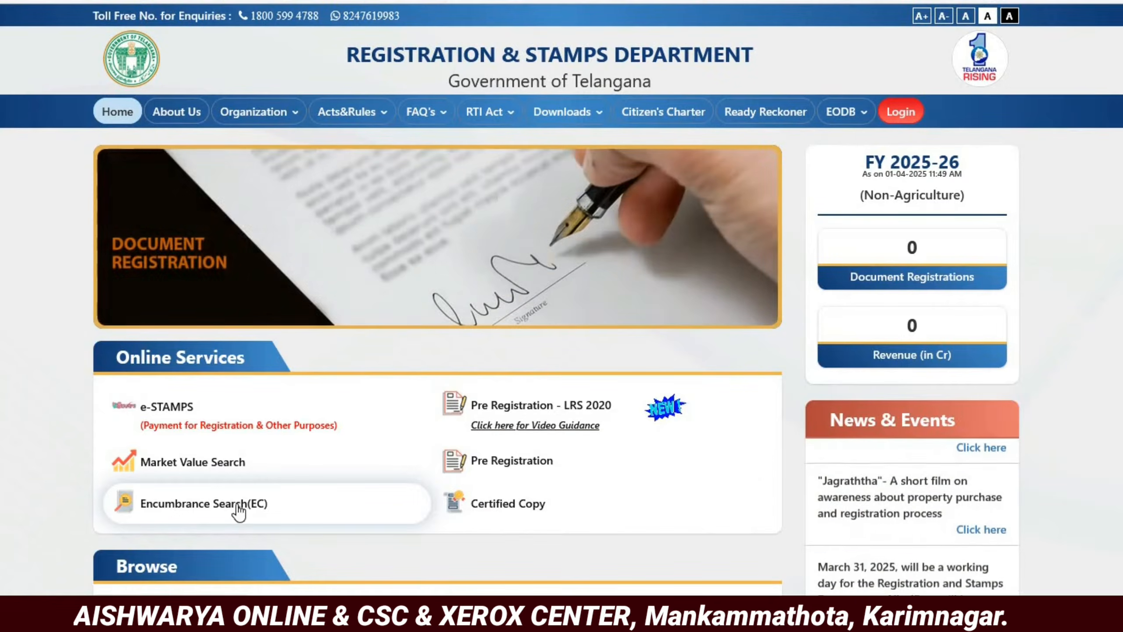
{"action": "left_click", "coordinate": [238, 508]}
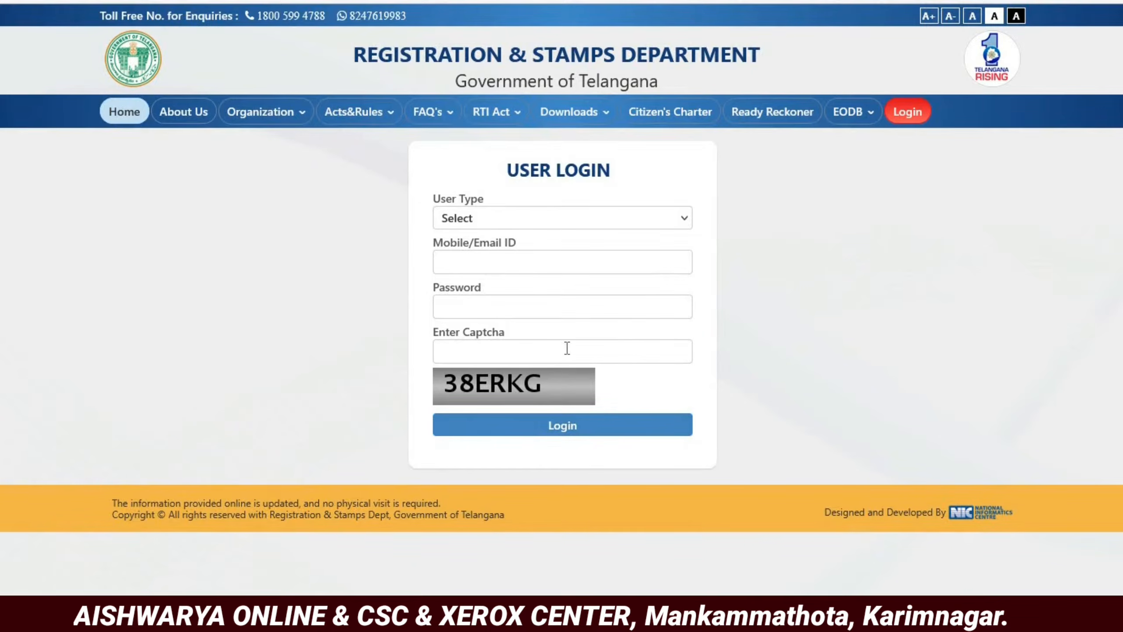
{"action": "left_click", "coordinate": [482, 215]}
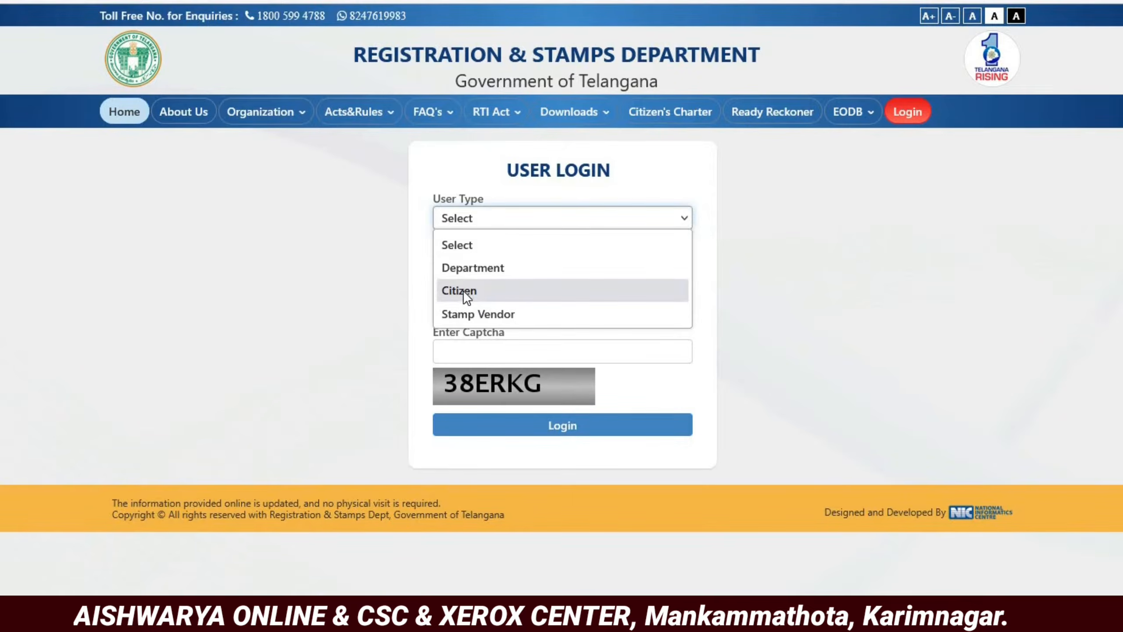
{"action": "left_click", "coordinate": [463, 288]}
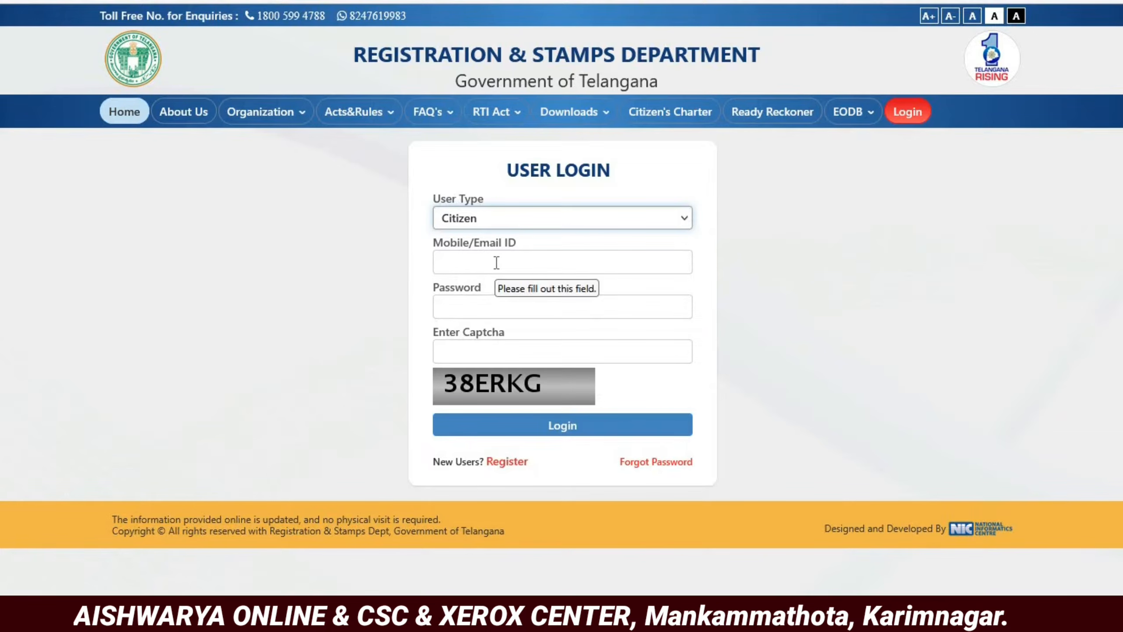
{"action": "left_click", "coordinate": [507, 462]}
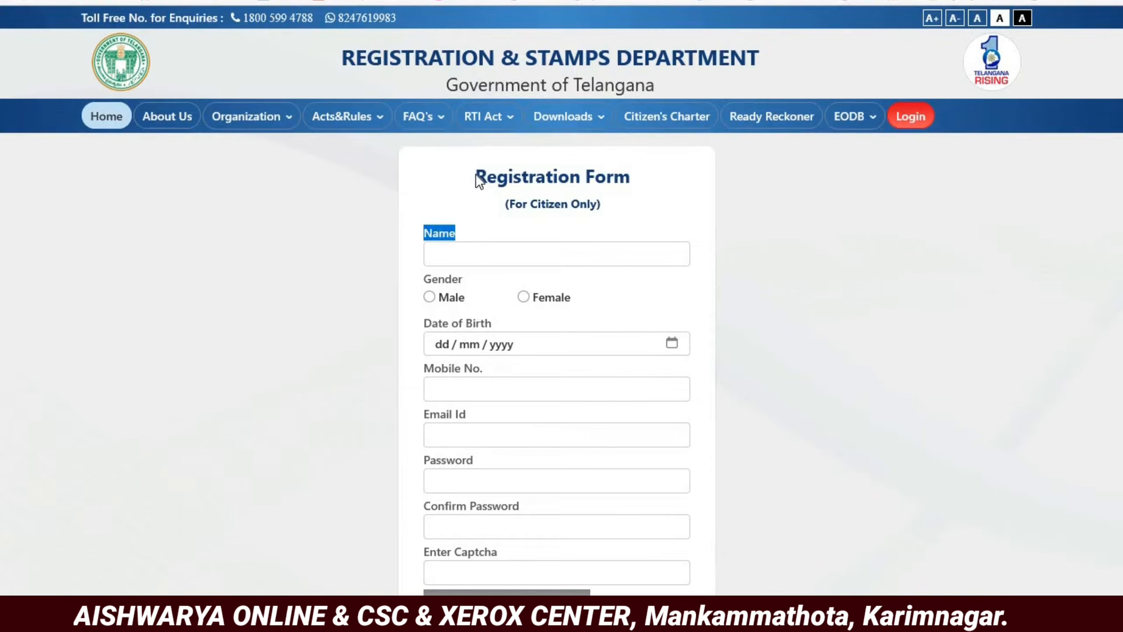
Examine the citizen registration form's heading and its required fields, from the name down to the password, confirmation and captcha.
{"action": "left_click_drag", "start_coordinate": [475, 176], "coordinate": [642, 177]}
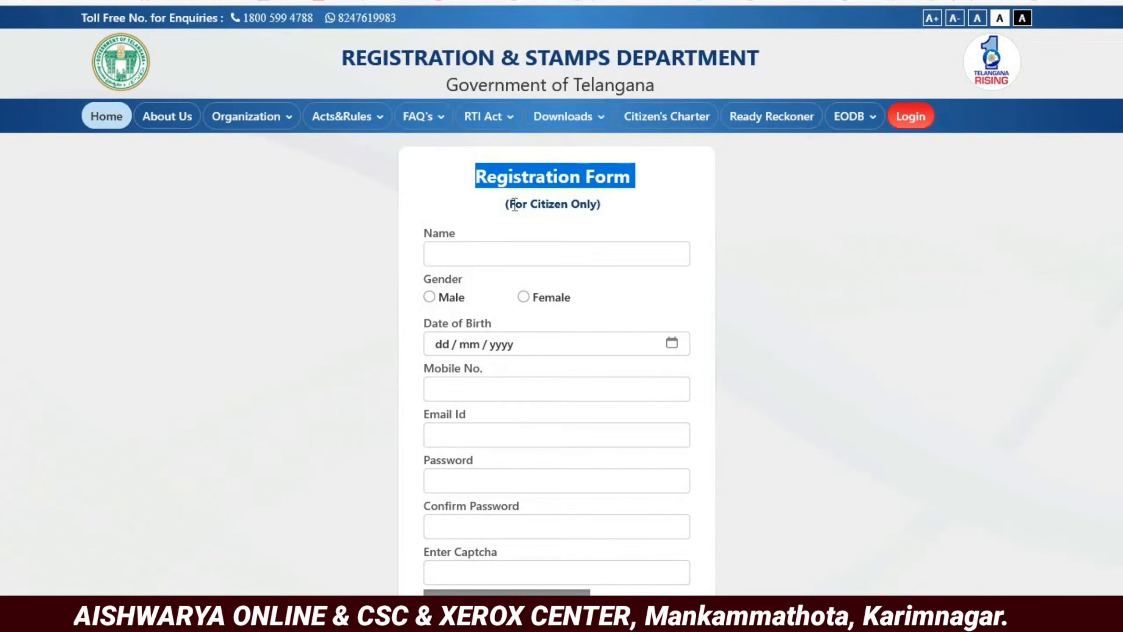
{"action": "left_click_drag", "start_coordinate": [513, 204], "coordinate": [615, 193]}
{"action": "left_click_drag", "start_coordinate": [474, 181], "coordinate": [599, 177]}
{"action": "left_click_drag", "start_coordinate": [504, 204], "coordinate": [617, 207]}
{"action": "left_click", "coordinate": [426, 238]}
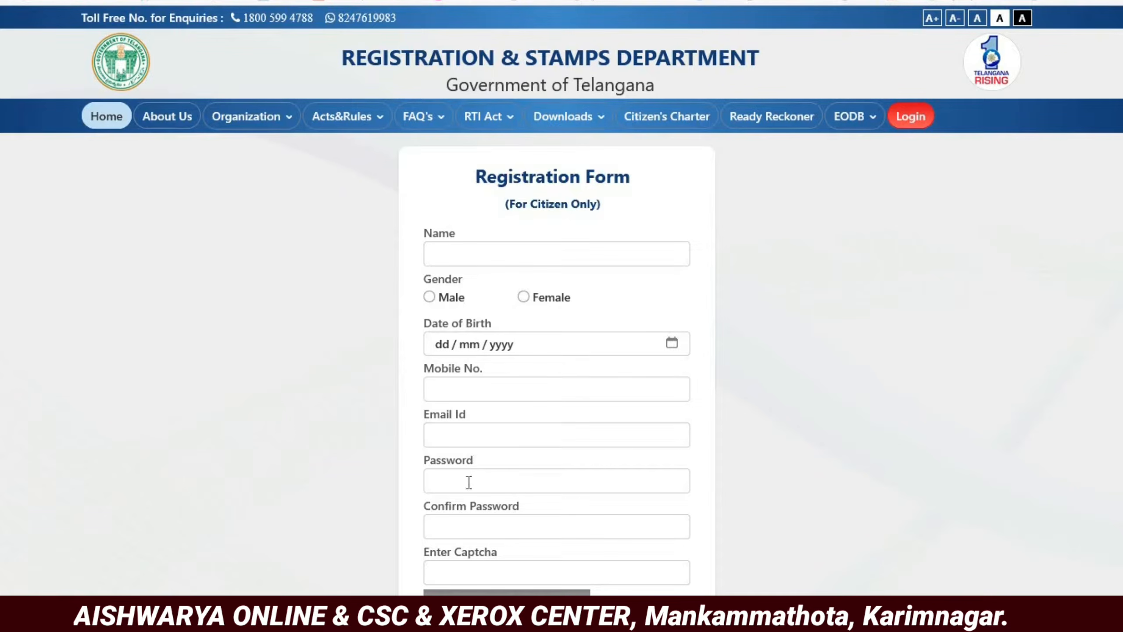
{"action": "left_click_drag", "start_coordinate": [427, 464], "coordinate": [465, 468]}
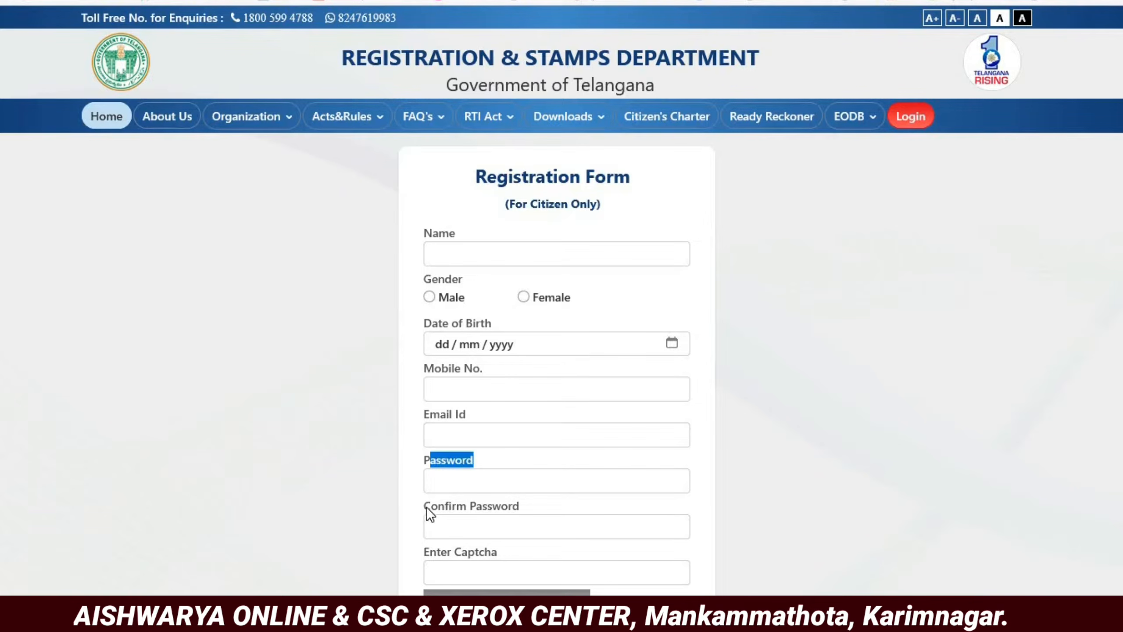
{"action": "left_click_drag", "start_coordinate": [426, 508], "coordinate": [507, 500]}
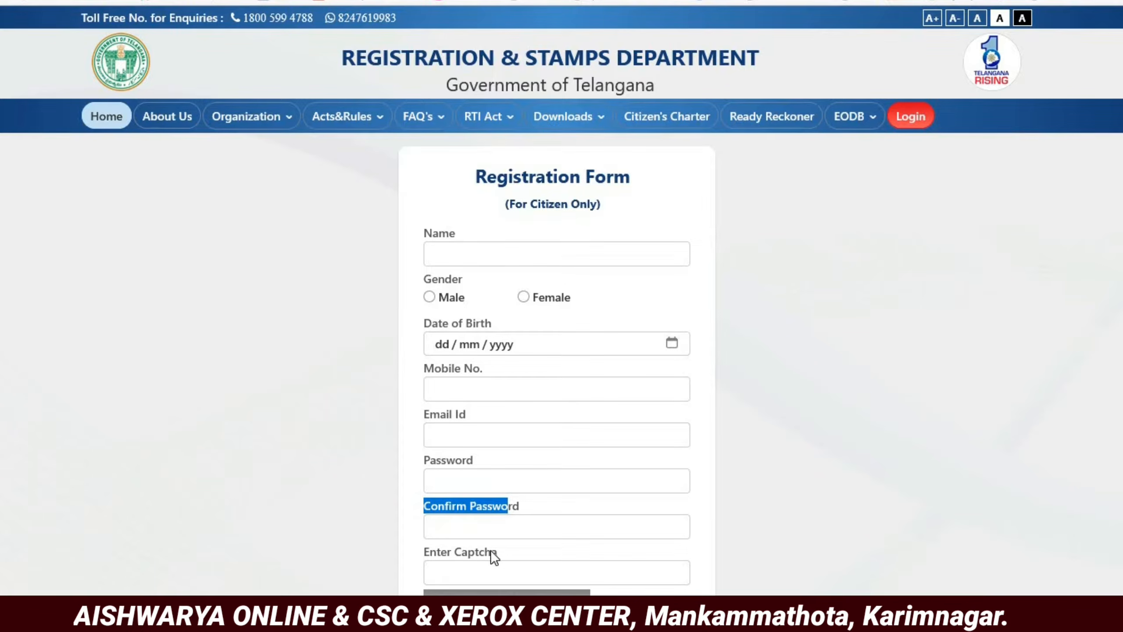
{"action": "left_click_drag", "start_coordinate": [490, 551], "coordinate": [440, 551]}
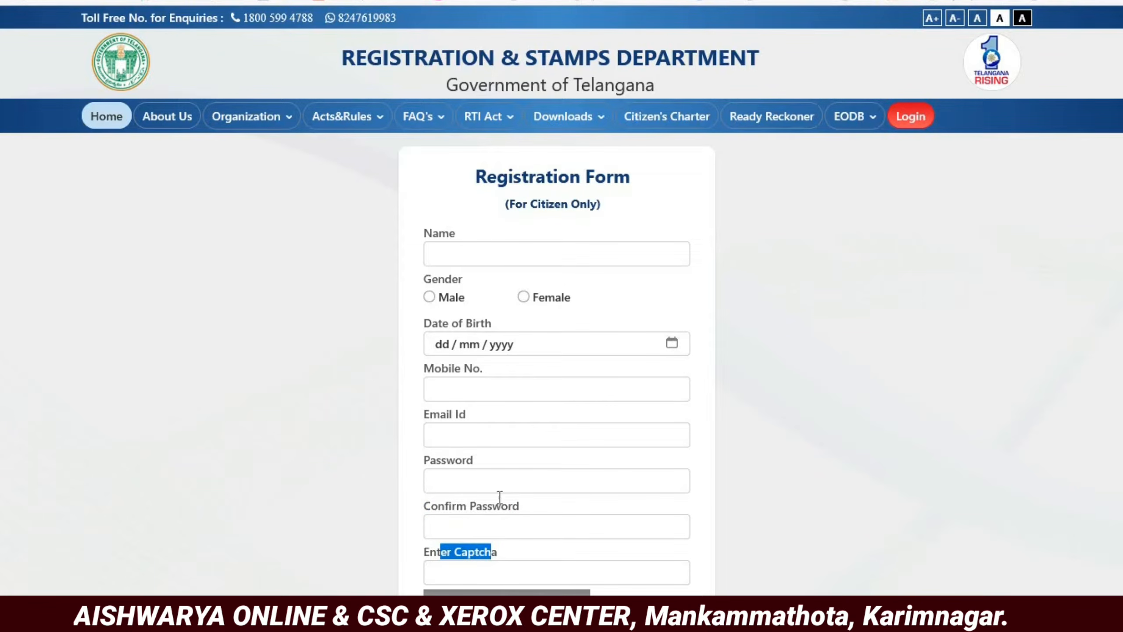
{"action": "scroll", "coordinate": [503, 486], "scroll_direction": "down", "scroll_amount": 2}
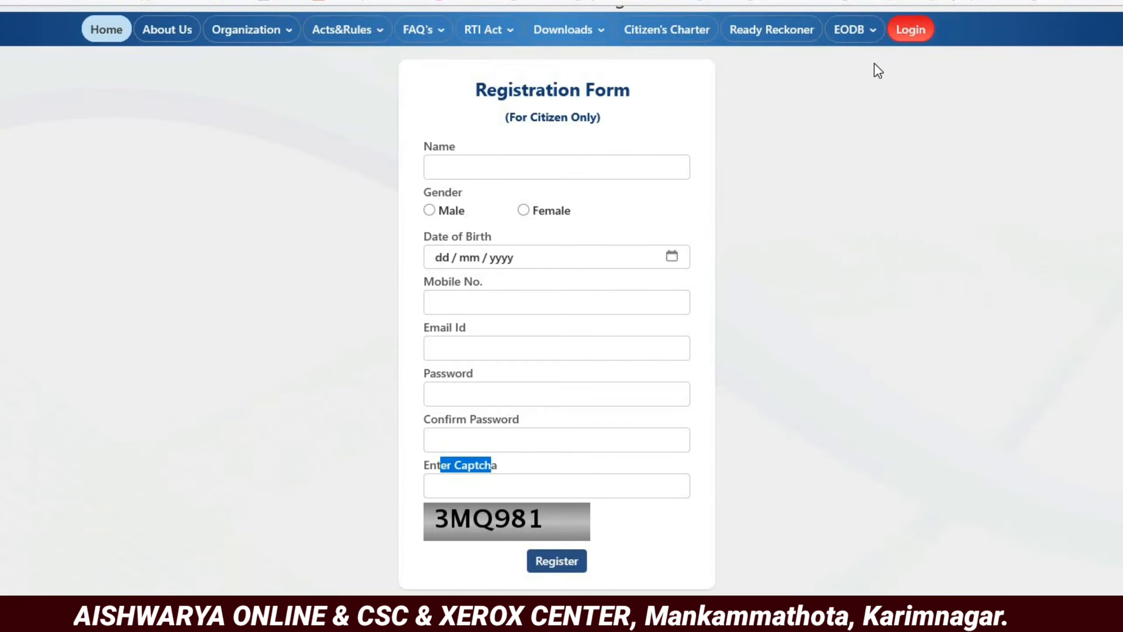
Log in with the Citizen user type, using the account's mobile number or email ID and the account password.
{"action": "left_click", "coordinate": [932, 29]}
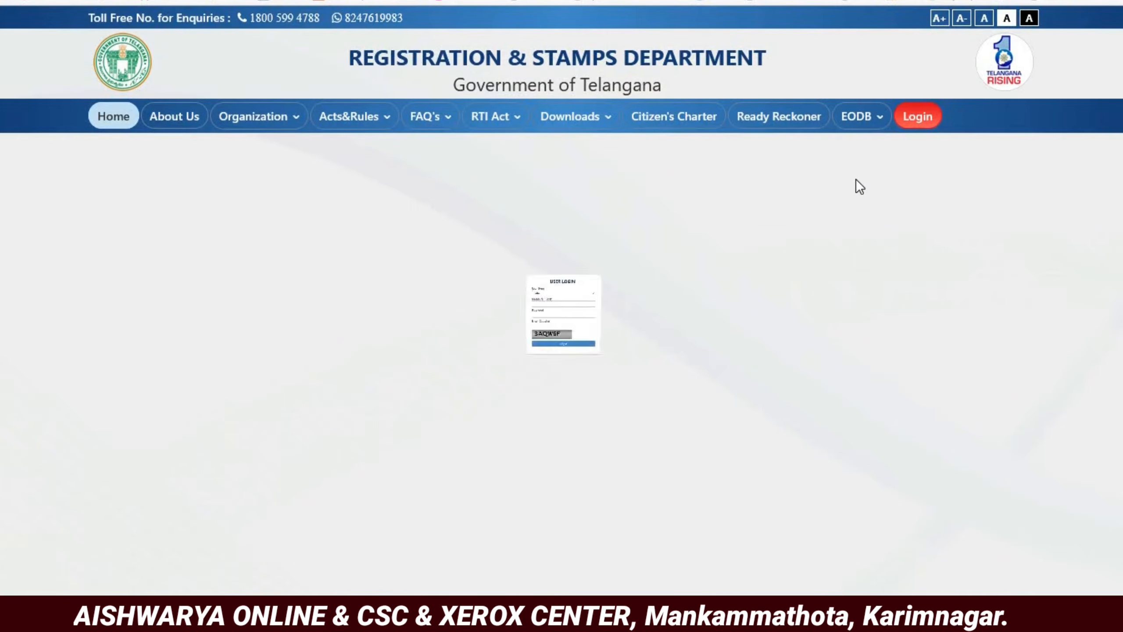
{"action": "left_click", "coordinate": [480, 227]}
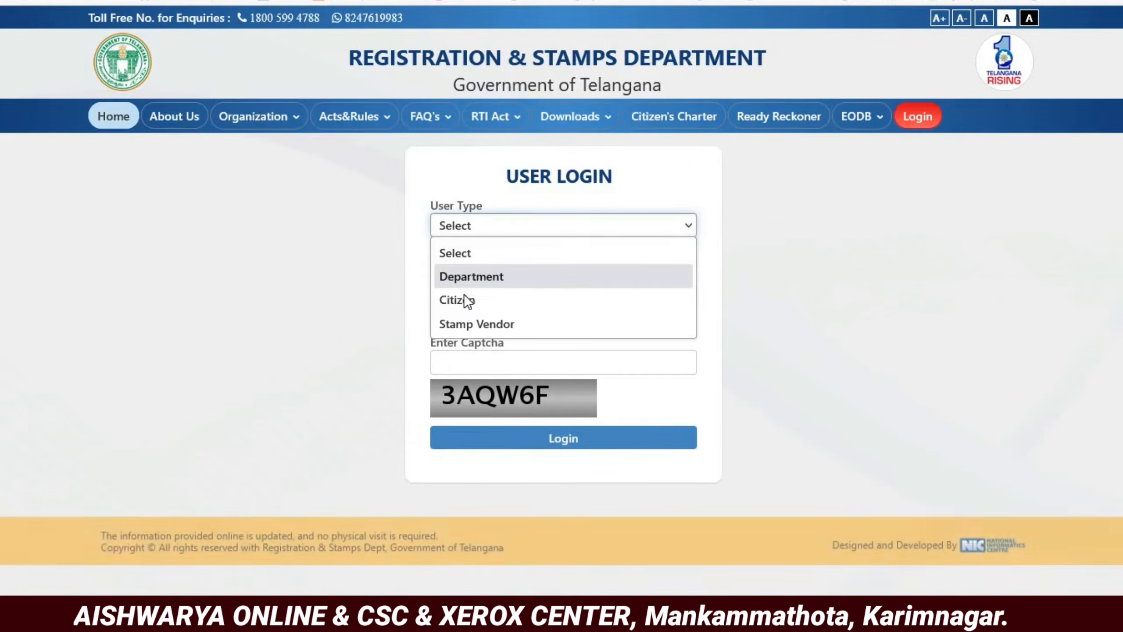
{"action": "left_click", "coordinate": [464, 296]}
{"action": "left_click_drag", "start_coordinate": [507, 253], "coordinate": [440, 252]}
{"action": "left_click", "coordinate": [485, 295]}
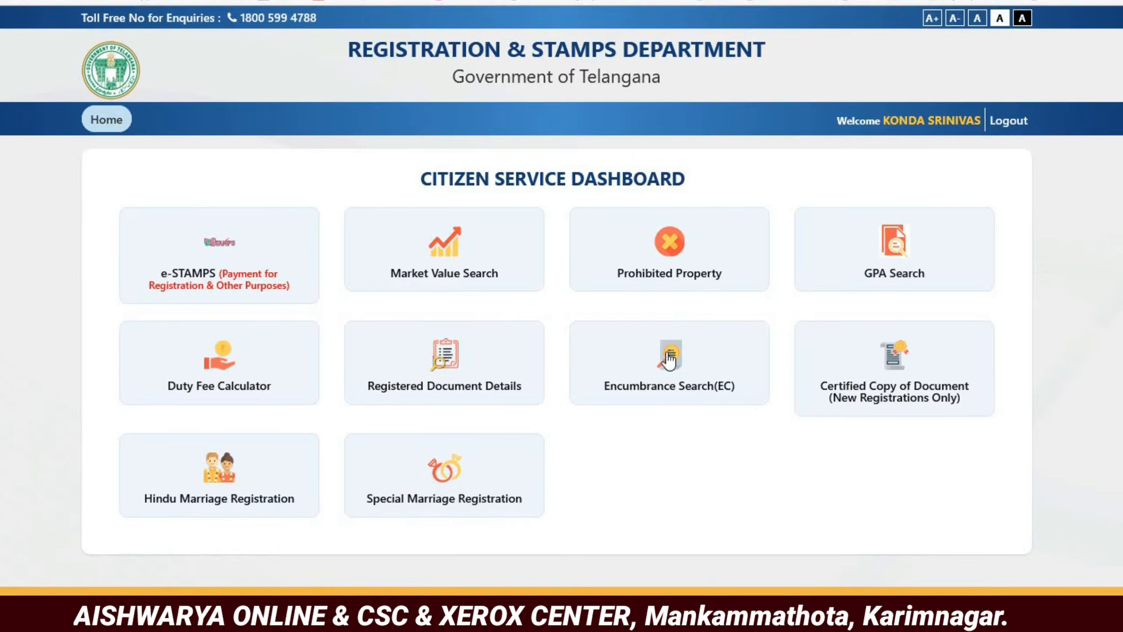
Open Encumbrance Search(EC) from the Citizen Service Dashboard and proceed past the statement notice to the search form.
{"action": "left_click", "coordinate": [664, 393]}
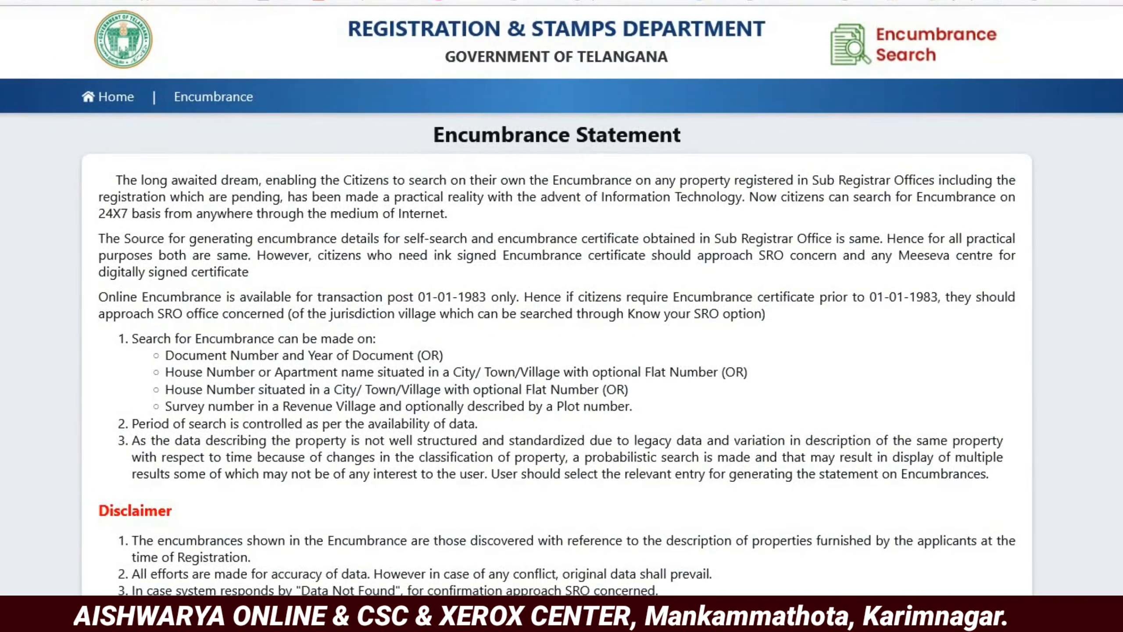
{"action": "scroll", "coordinate": [562, 309], "scroll_direction": "down", "scroll_amount": 1}
{"action": "scroll", "coordinate": [562, 309], "scroll_direction": "down", "scroll_amount": 1}
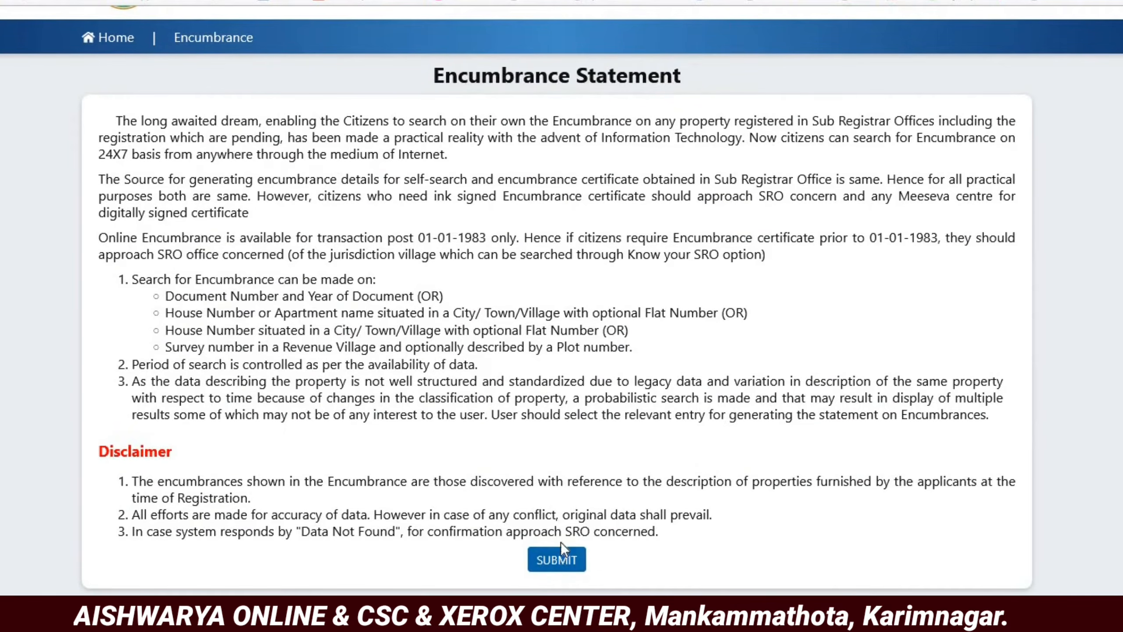
{"action": "left_click", "coordinate": [553, 562]}
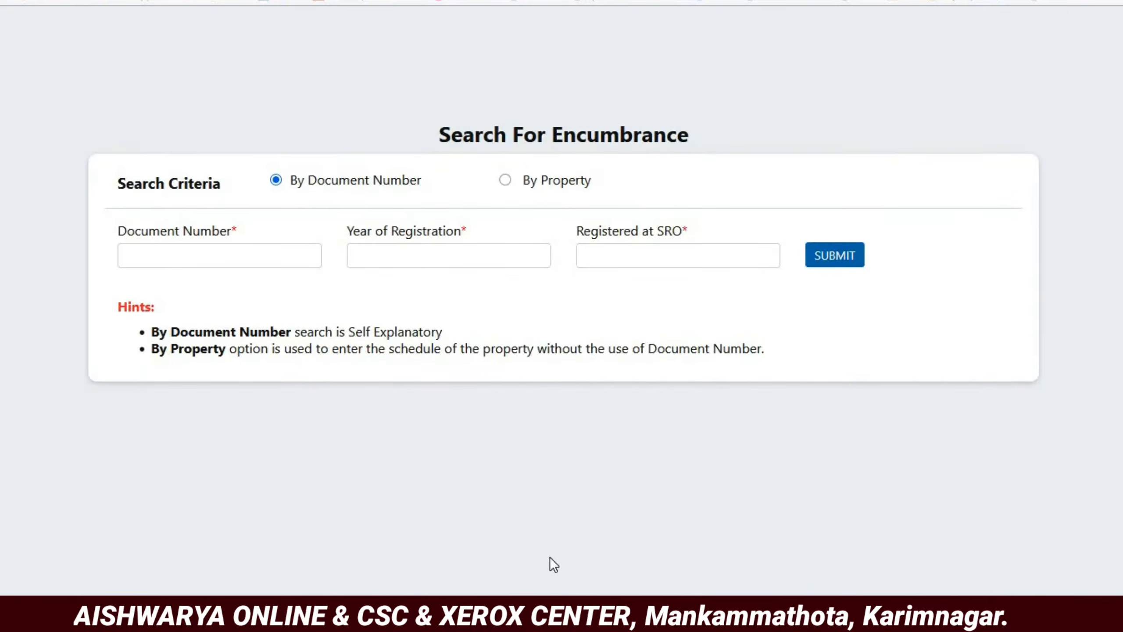
Examine the encumbrance search form's fields under By Document Number and under By Property, down to the search period.
{"action": "left_click_drag", "start_coordinate": [167, 182], "coordinate": [126, 182]}
{"action": "left_click_drag", "start_coordinate": [353, 184], "coordinate": [326, 205]}
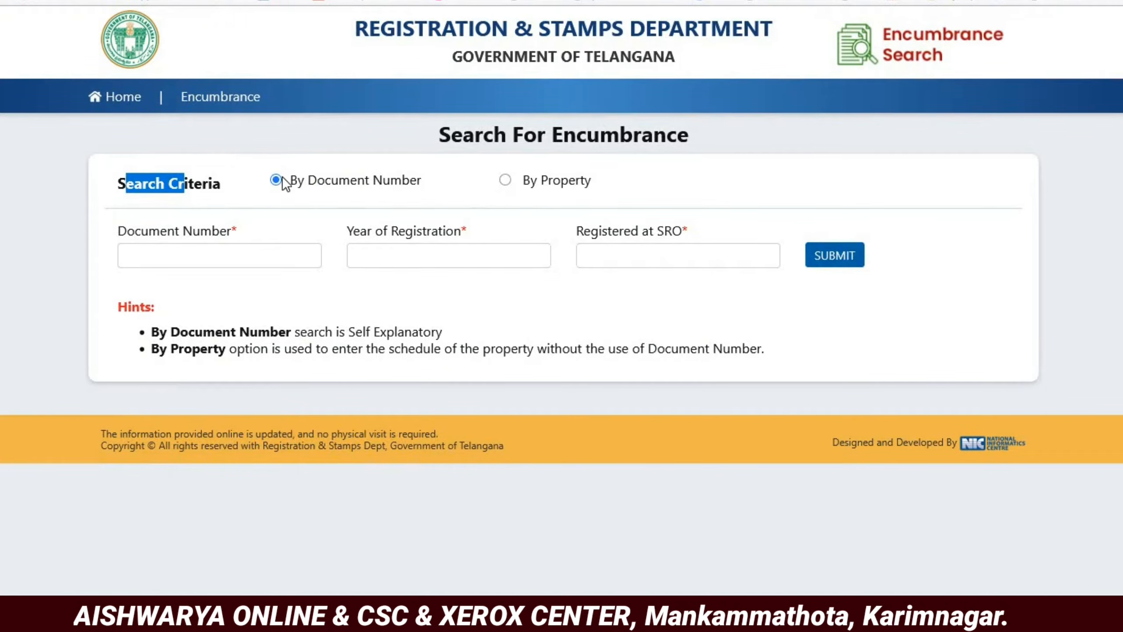
{"action": "left_click_drag", "start_coordinate": [165, 238], "coordinate": [436, 240]}
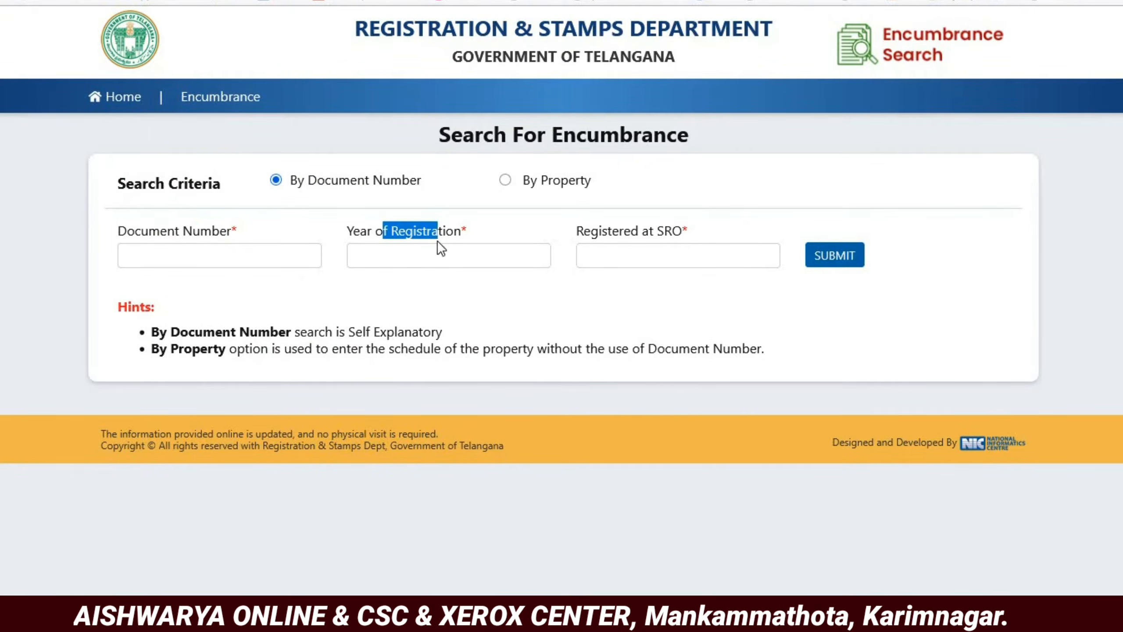
{"action": "left_click_drag", "start_coordinate": [723, 237], "coordinate": [612, 230]}
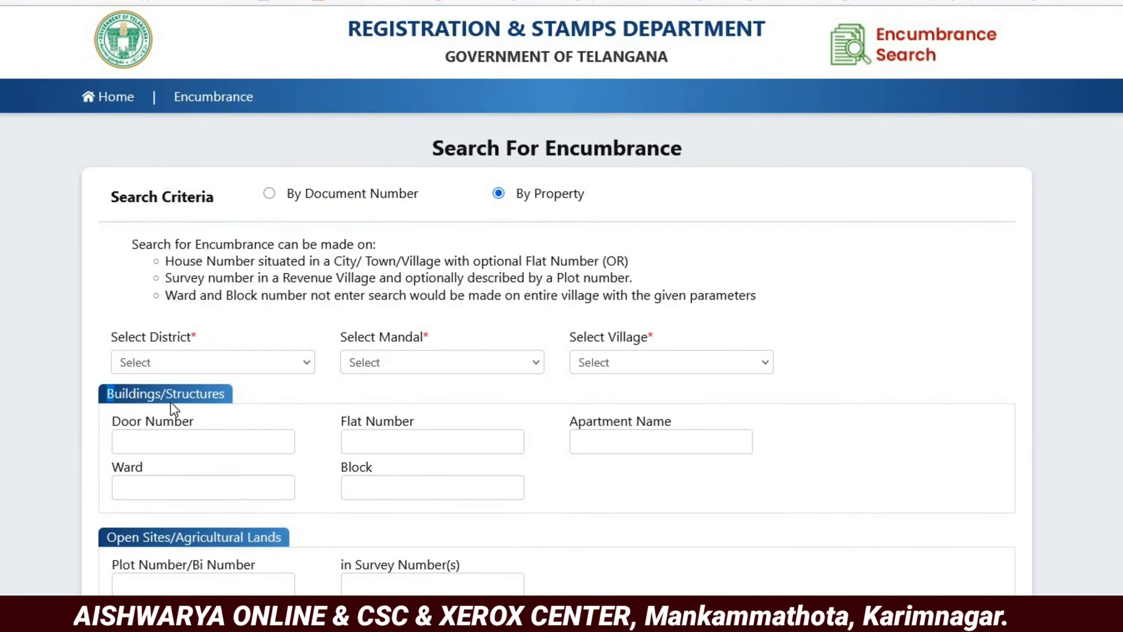
{"action": "scroll", "coordinate": [294, 515], "scroll_direction": "down", "scroll_amount": 4}
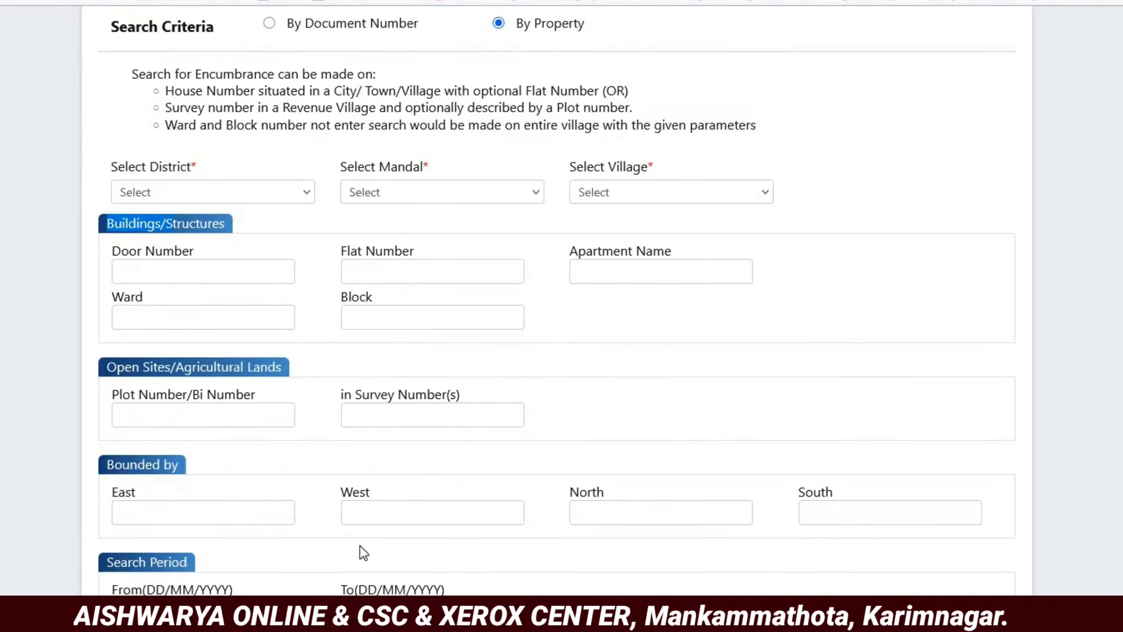
{"action": "scroll", "coordinate": [361, 546], "scroll_direction": "down", "scroll_amount": 3}
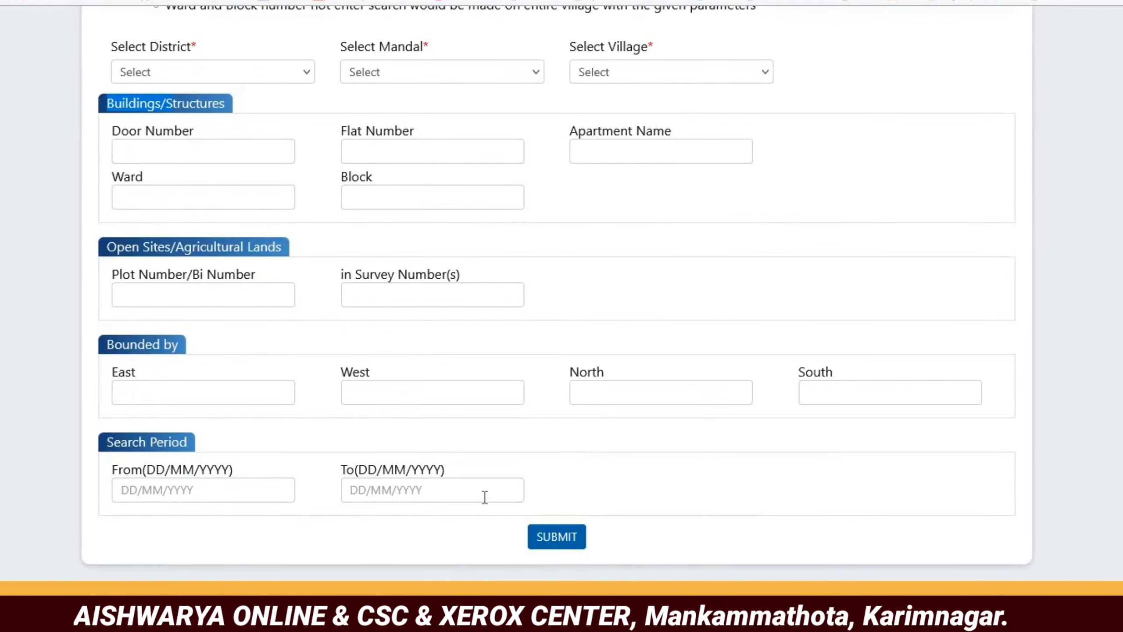
{"action": "scroll", "coordinate": [485, 497], "scroll_direction": "up", "scroll_amount": 7}
Search for the encumbrance By Document Number, entering the document number, year of registration 2022 and SRO GANGADHARA(2002).
{"action": "left_click", "coordinate": [268, 193]}
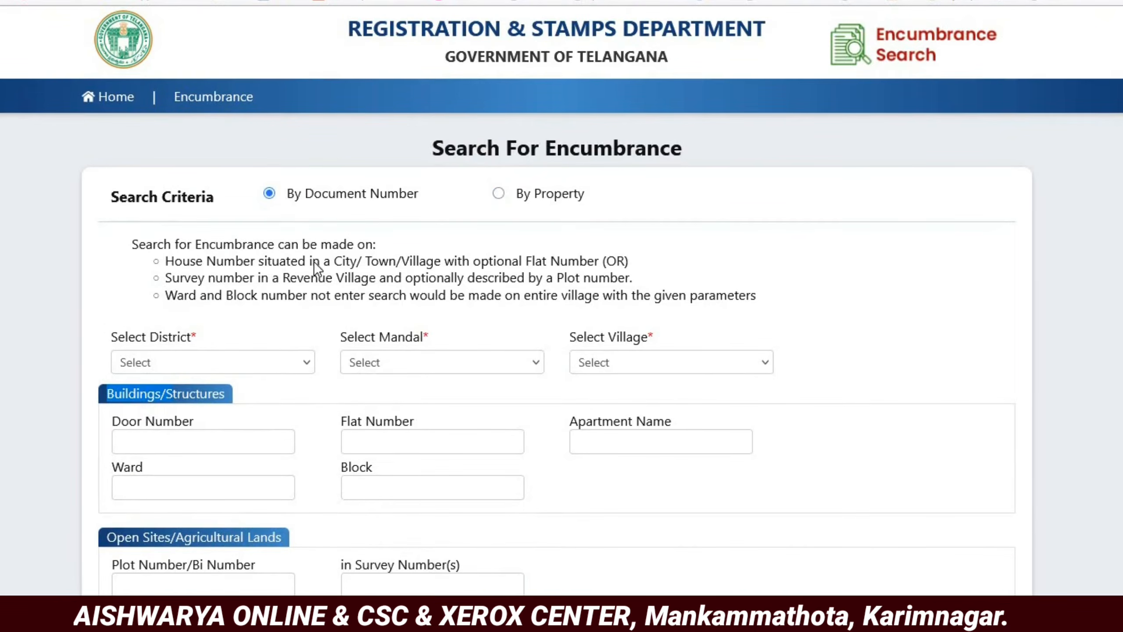
{"action": "left_click", "coordinate": [220, 256]}
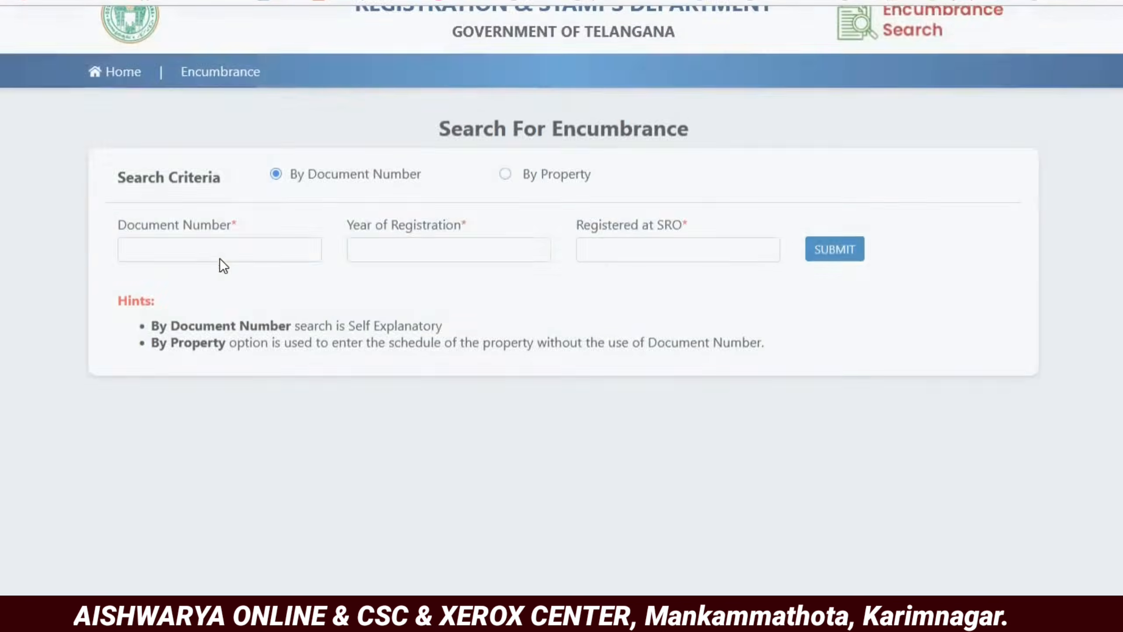
{"action": "left_click", "coordinate": [222, 248]}
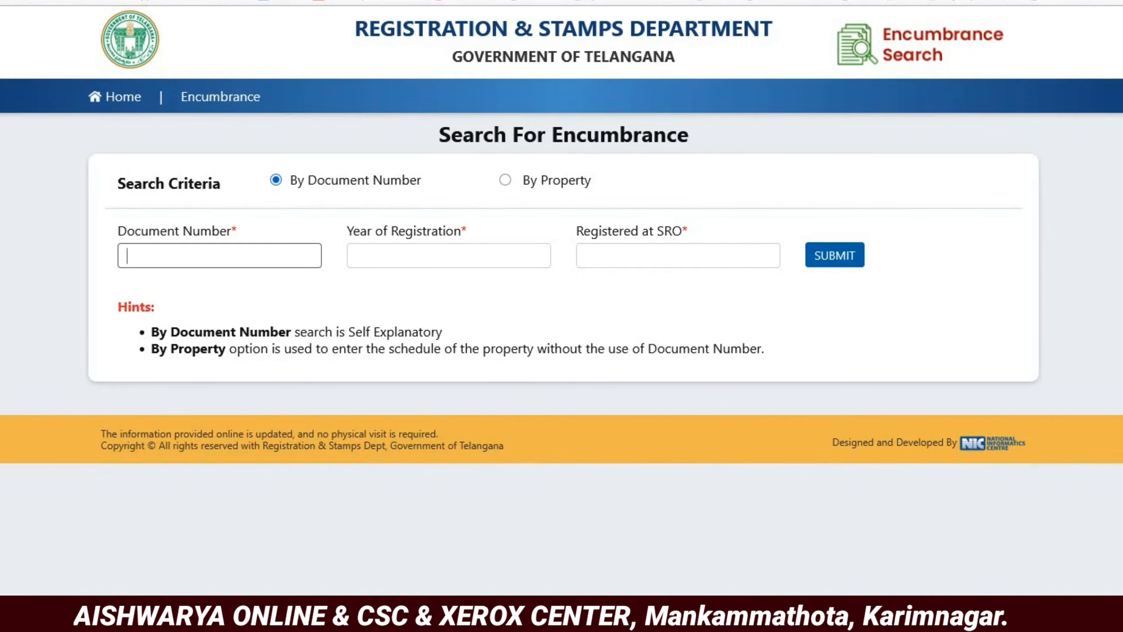
{"action": "type", "text": "4"}
{"action": "left_click", "coordinate": [436, 266]}
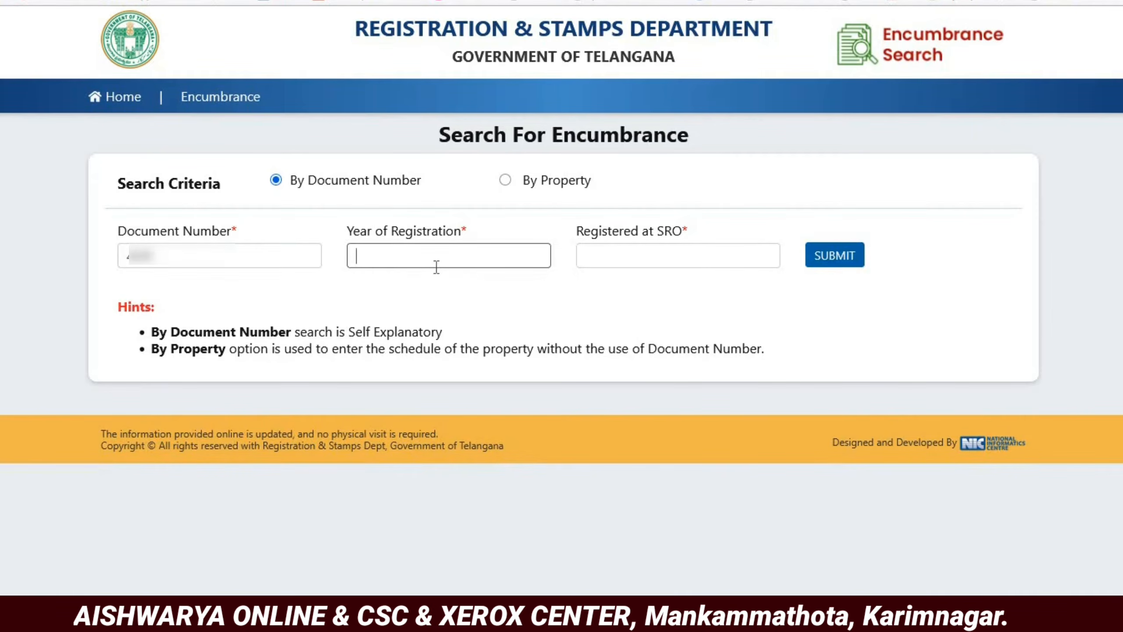
{"action": "type", "text": "2022"}
{"action": "left_click", "coordinate": [639, 247]}
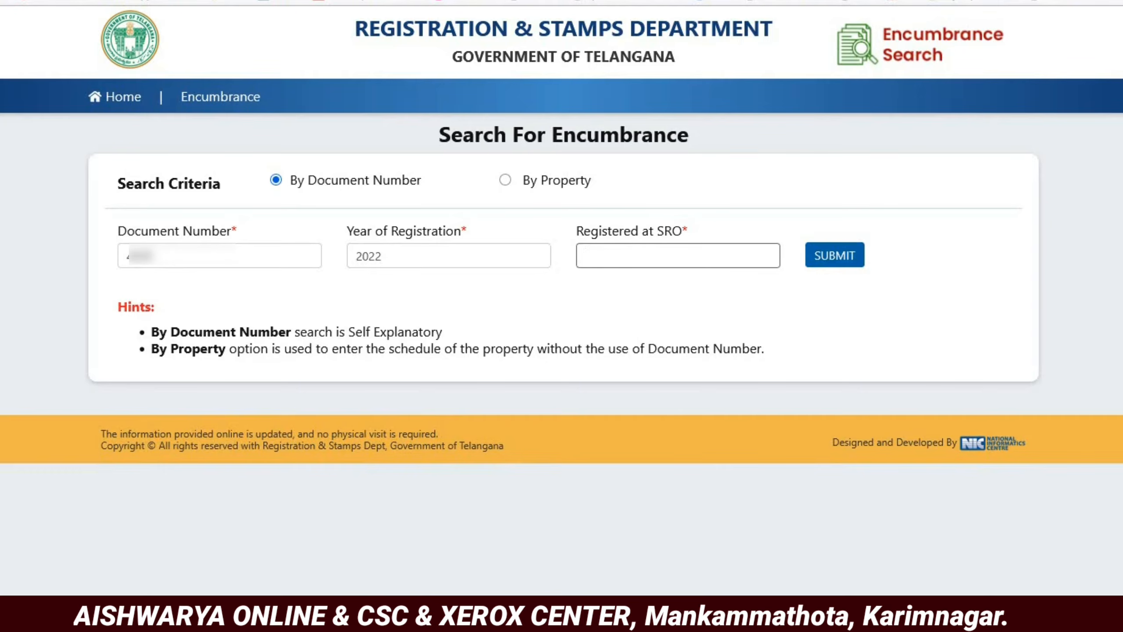
{"action": "type", "text": "GAN"}
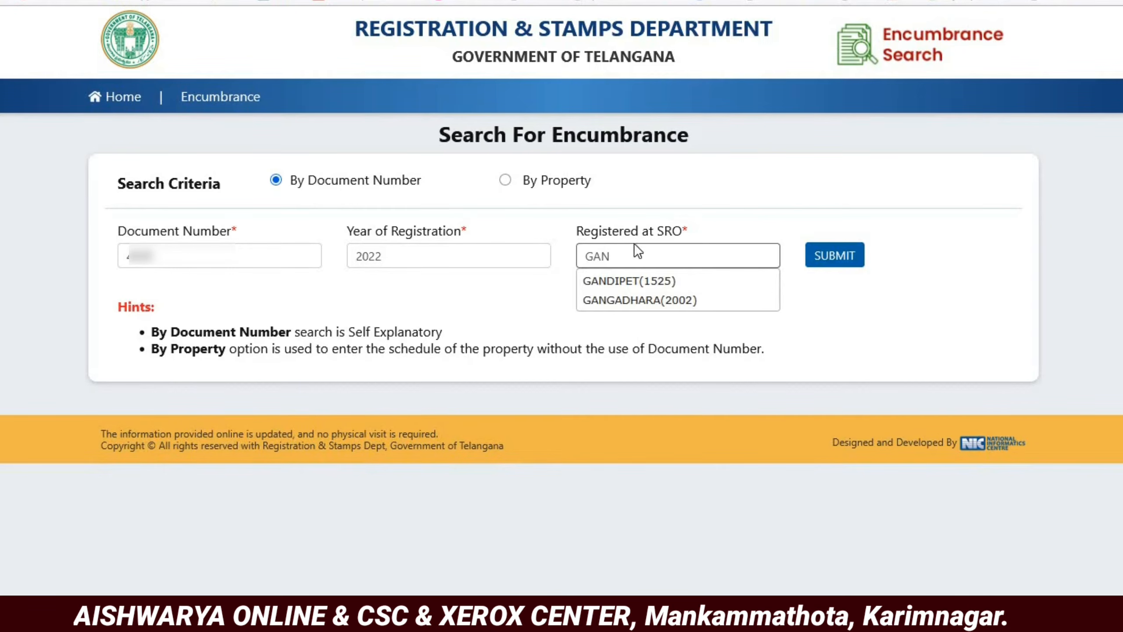
{"action": "left_click", "coordinate": [633, 299]}
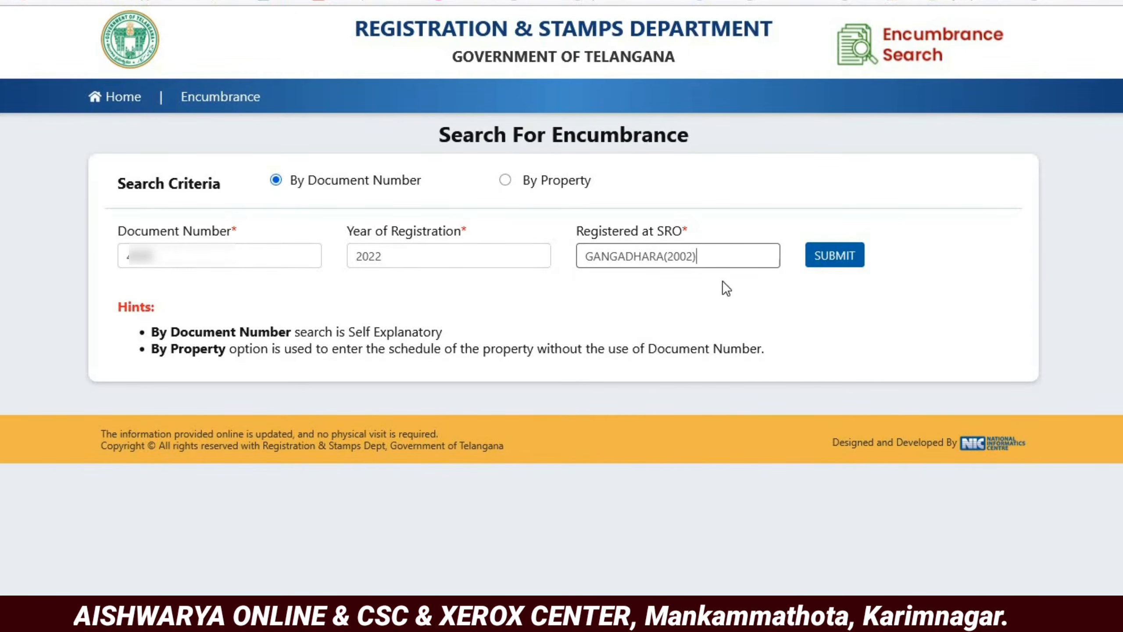
{"action": "left_click", "coordinate": [837, 256]}
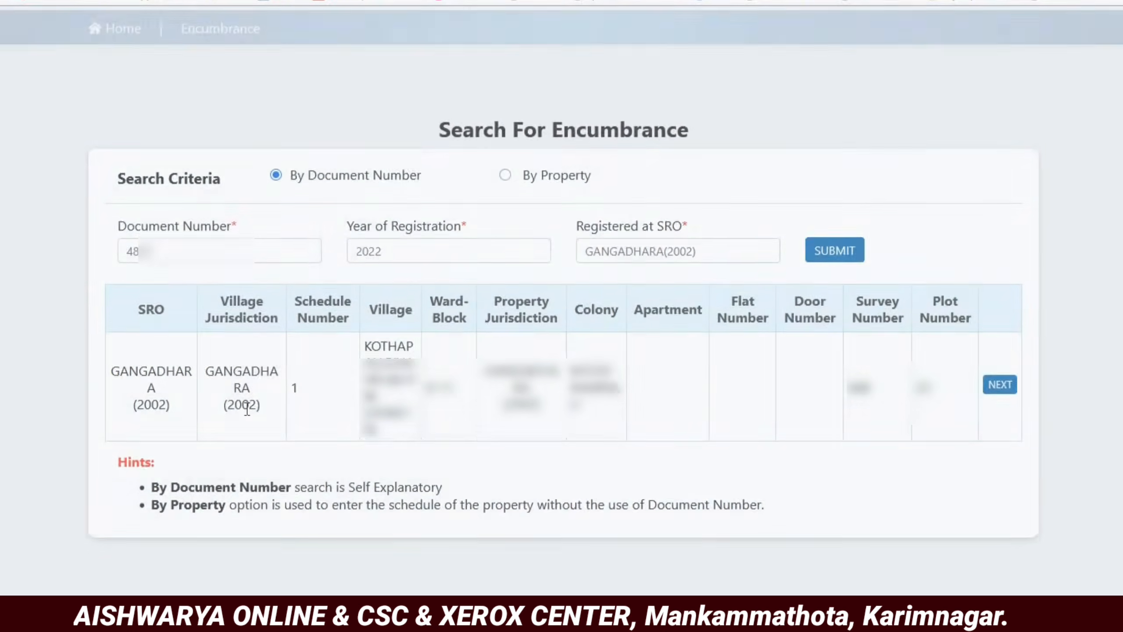
Proceed with the GANGADHARA property record found for the document and submit the search with its default period.
{"action": "left_click_drag", "start_coordinate": [127, 376], "coordinate": [647, 411]}
{"action": "left_click", "coordinate": [647, 411]}
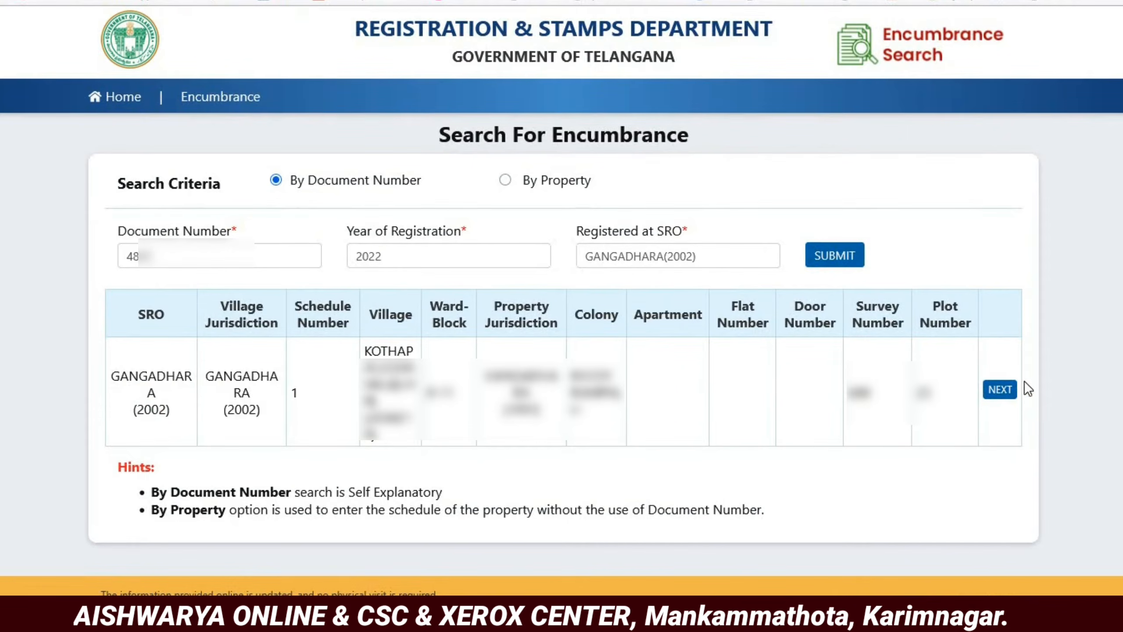
{"action": "left_click", "coordinate": [1003, 389]}
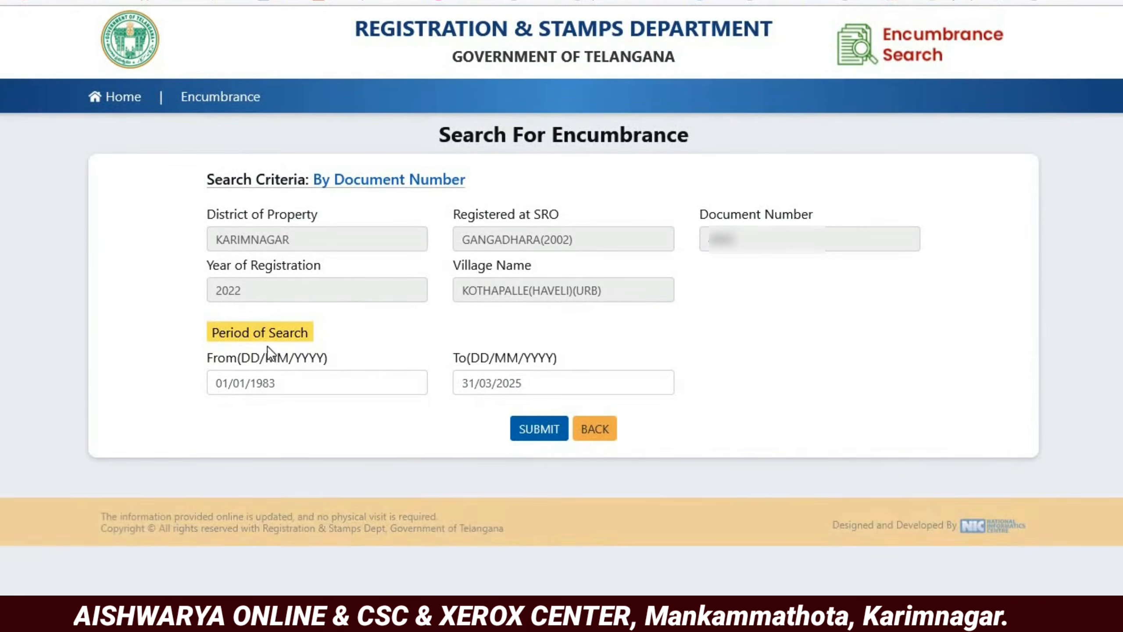
{"action": "left_click_drag", "start_coordinate": [217, 383], "coordinate": [293, 386]}
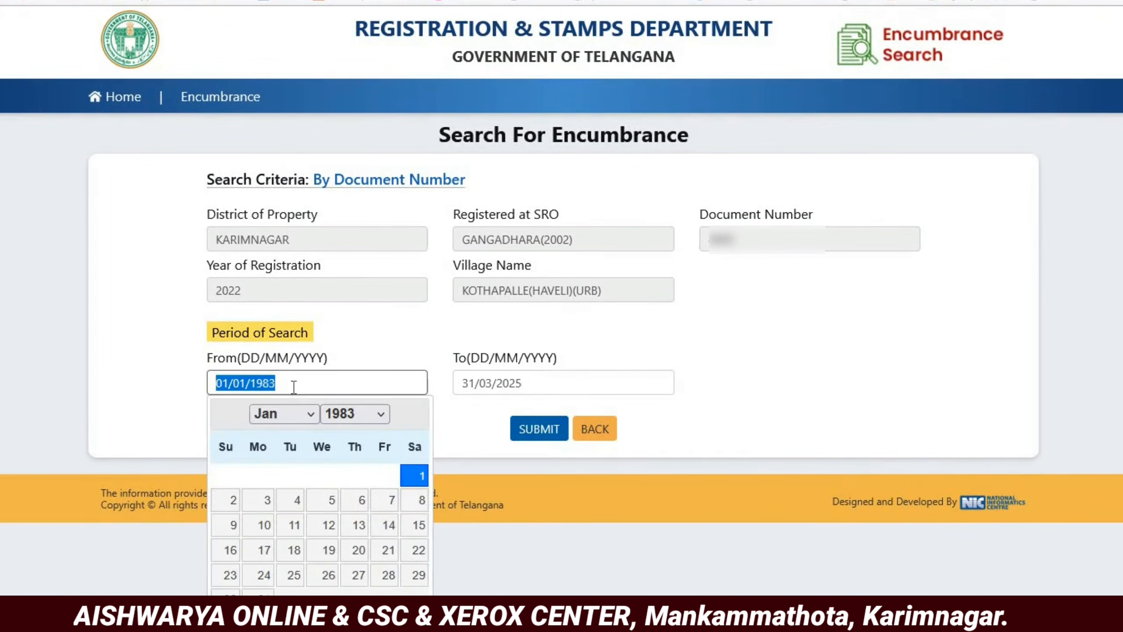
{"action": "left_click", "coordinate": [535, 388]}
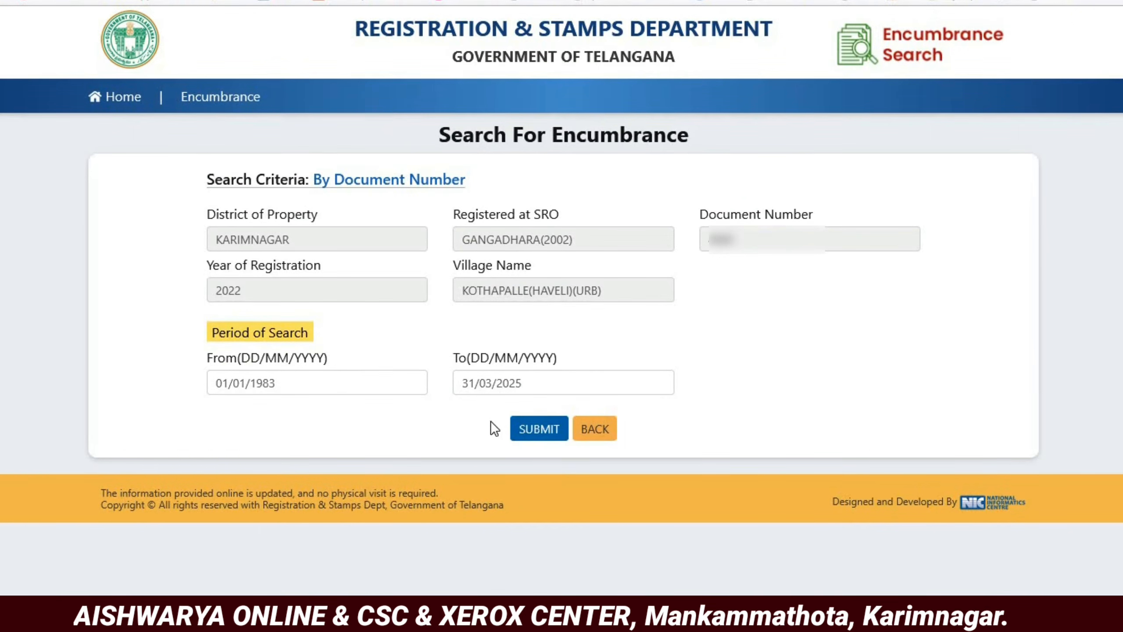
{"action": "left_click", "coordinate": [524, 429]}
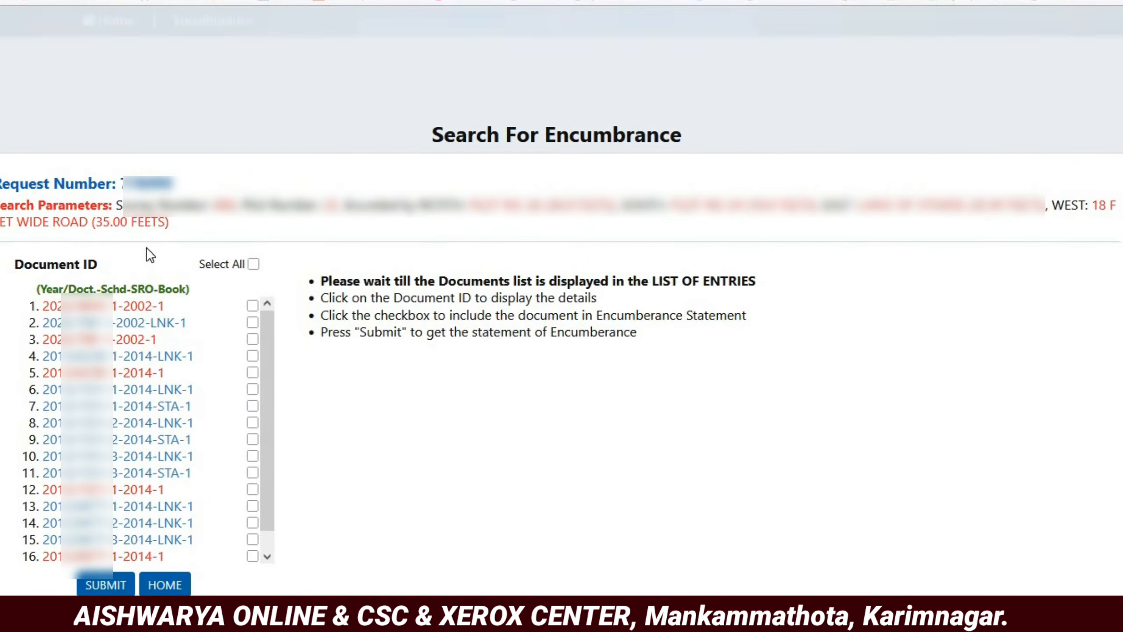
Look through the document ID list, select all entries, and review the request number and search parameters.
{"action": "scroll", "coordinate": [271, 389], "scroll_direction": "down", "scroll_amount": 1}
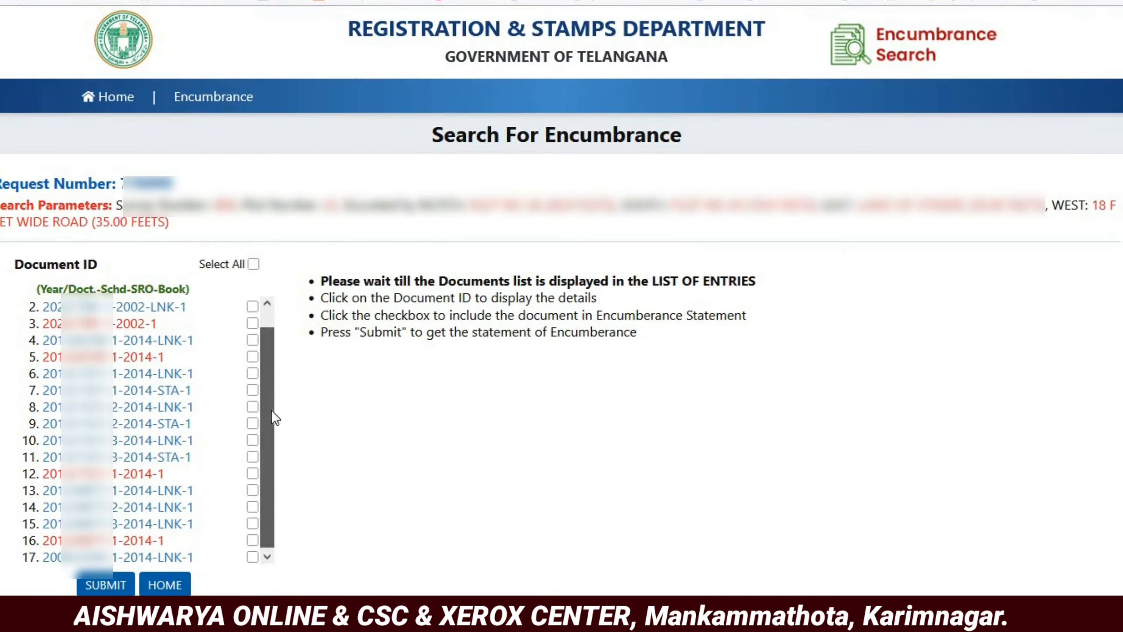
{"action": "scroll", "coordinate": [265, 354], "scroll_direction": "up", "scroll_amount": 1}
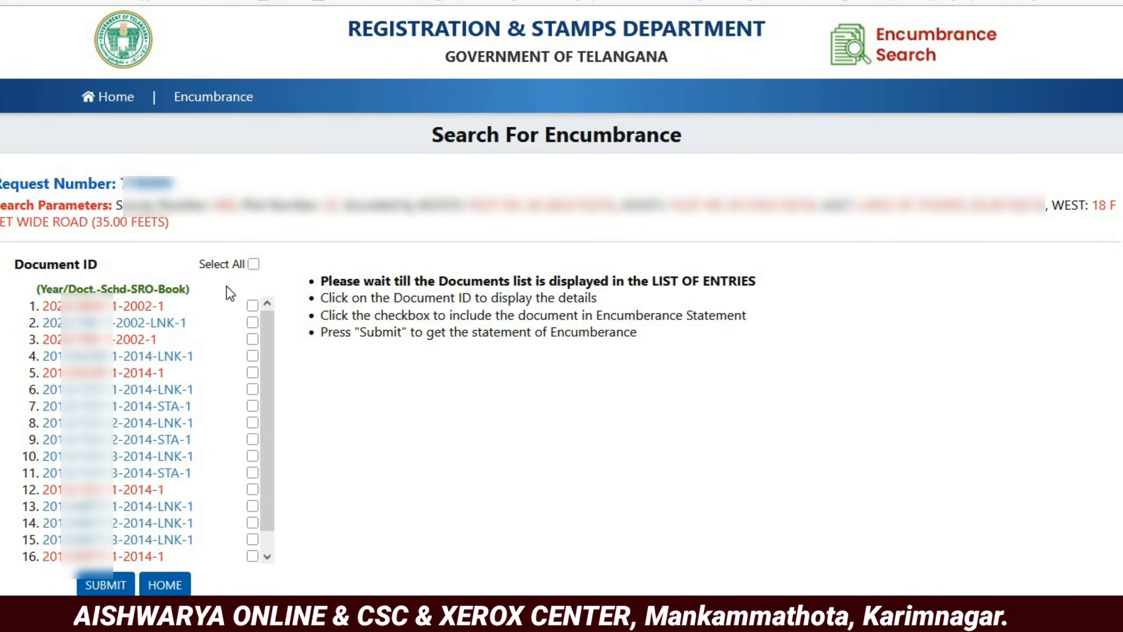
{"action": "left_click", "coordinate": [251, 263]}
{"action": "left_click_drag", "start_coordinate": [29, 193], "coordinate": [279, 225]}
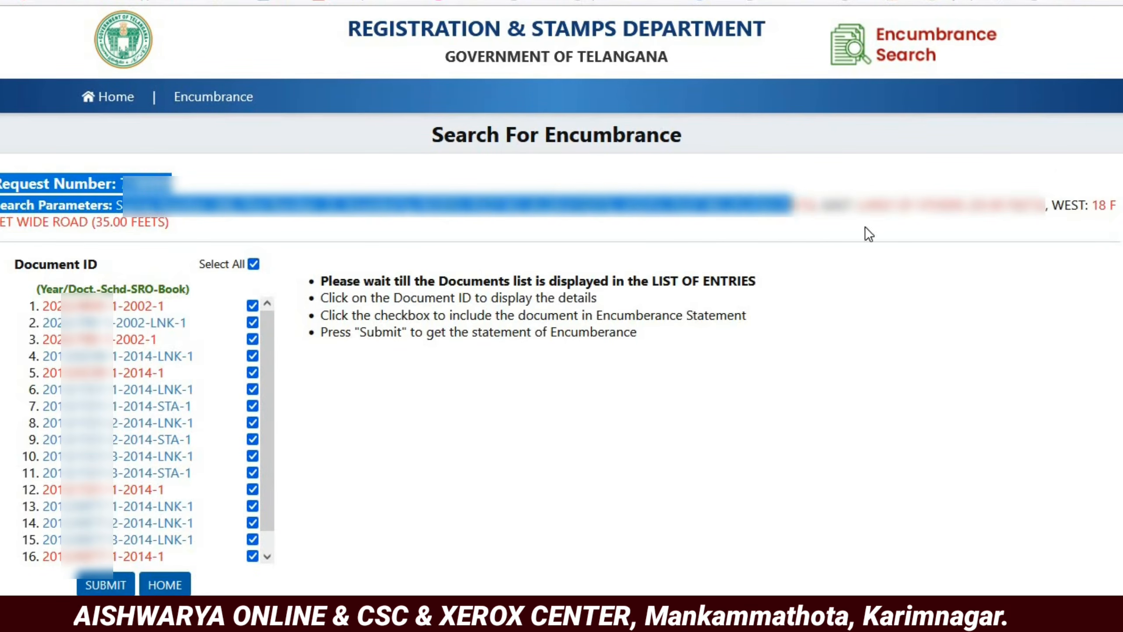
{"action": "left_click", "coordinate": [266, 235]}
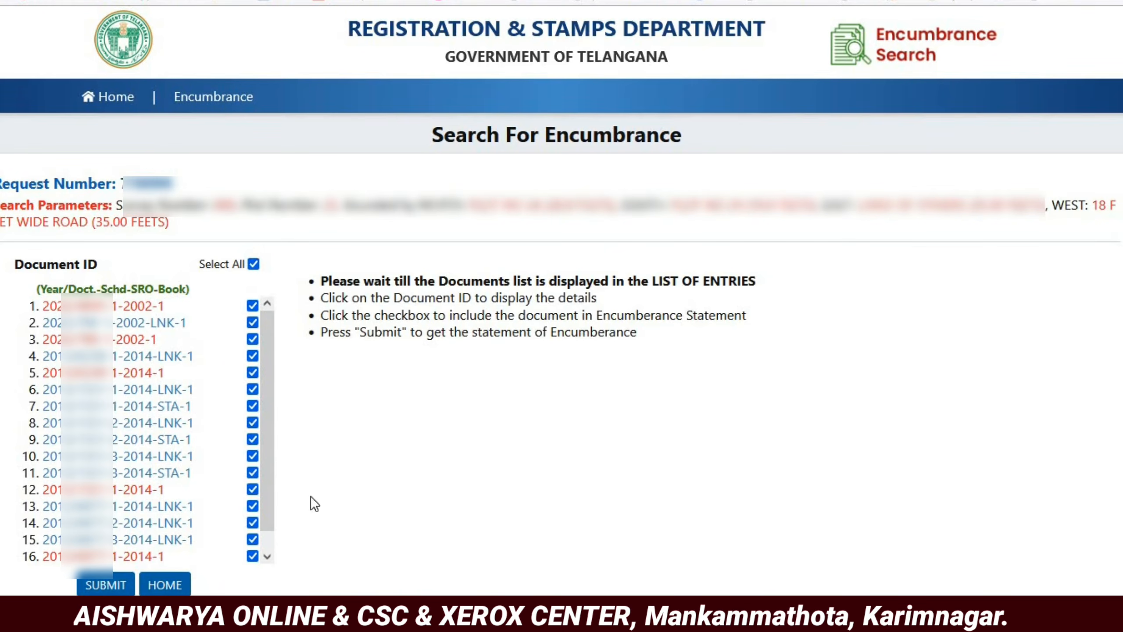
Clear the full selection and include documents individually in the statement, choosing entries 1, 2 and 5 to 11.
{"action": "left_click", "coordinate": [254, 264]}
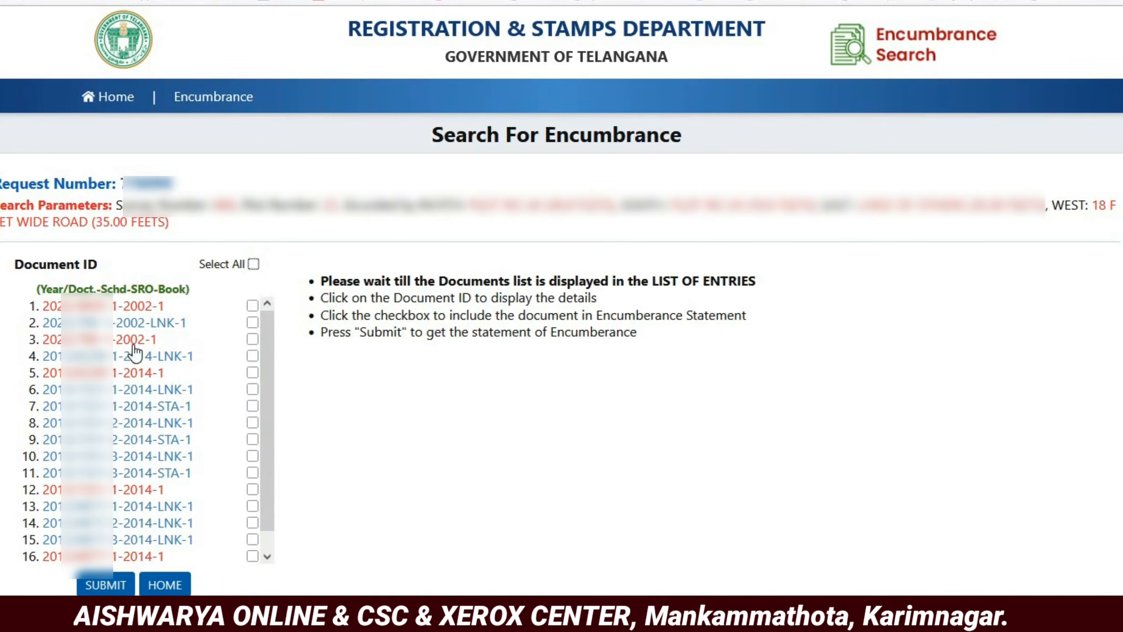
{"action": "left_click", "coordinate": [252, 373]}
{"action": "left_click", "coordinate": [252, 389]}
{"action": "left_click", "coordinate": [252, 406]}
{"action": "left_click", "coordinate": [253, 422]}
{"action": "left_click", "coordinate": [252, 439]}
{"action": "left_click", "coordinate": [253, 456]}
{"action": "left_click", "coordinate": [252, 472]}
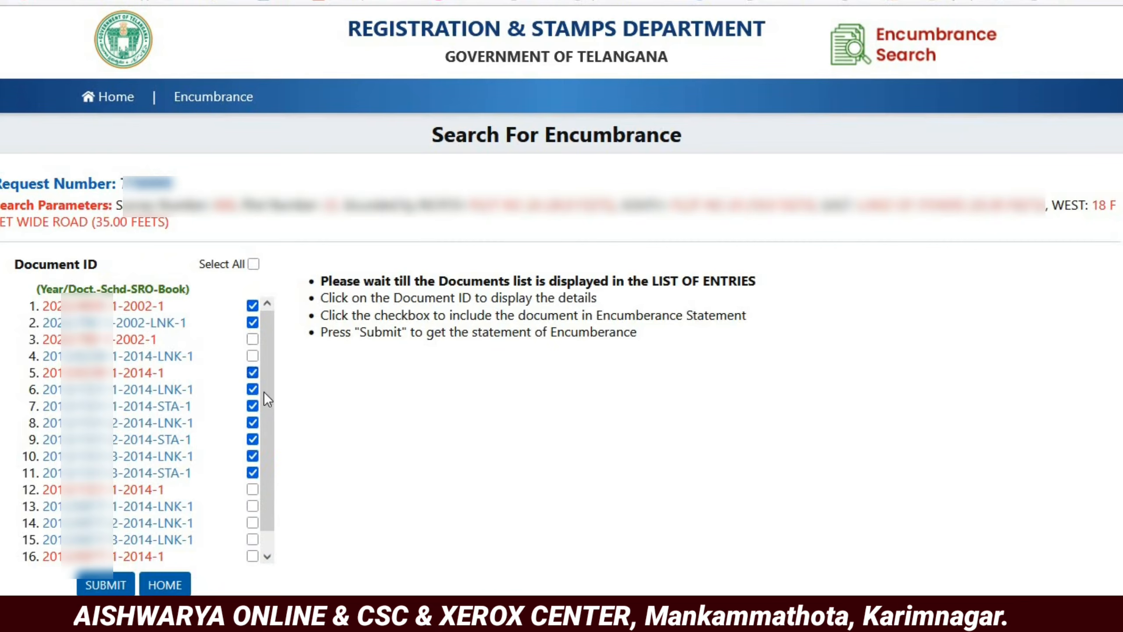
Generate the statement of encumbrance with all listed documents included and open its print settings from the end of the statement.
{"action": "left_click", "coordinate": [254, 264]}
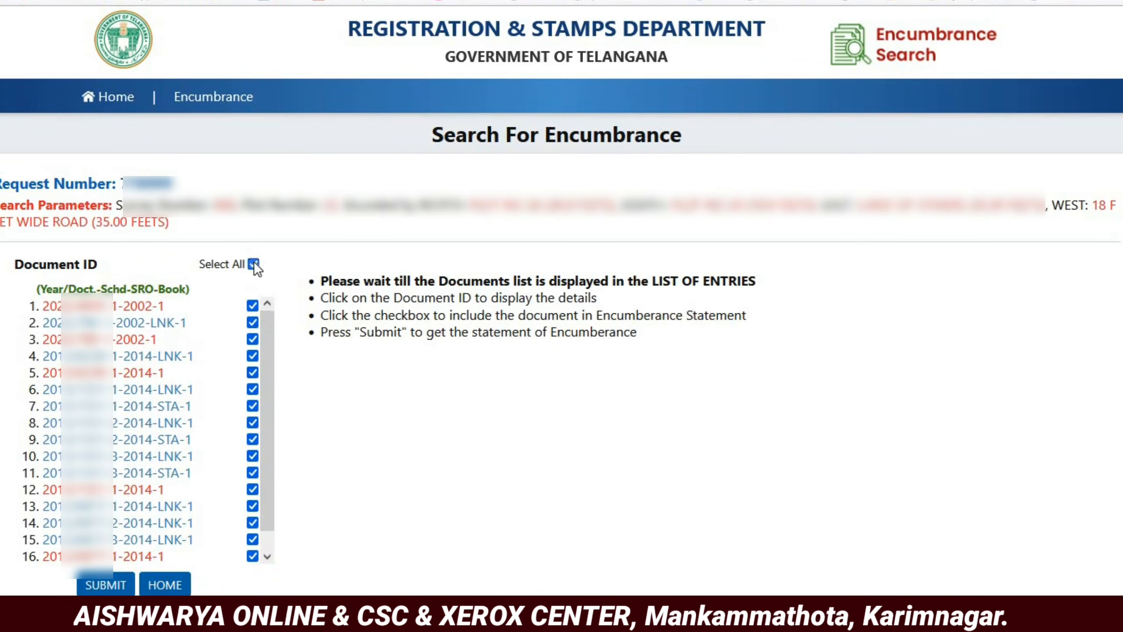
{"action": "left_click", "coordinate": [106, 584]}
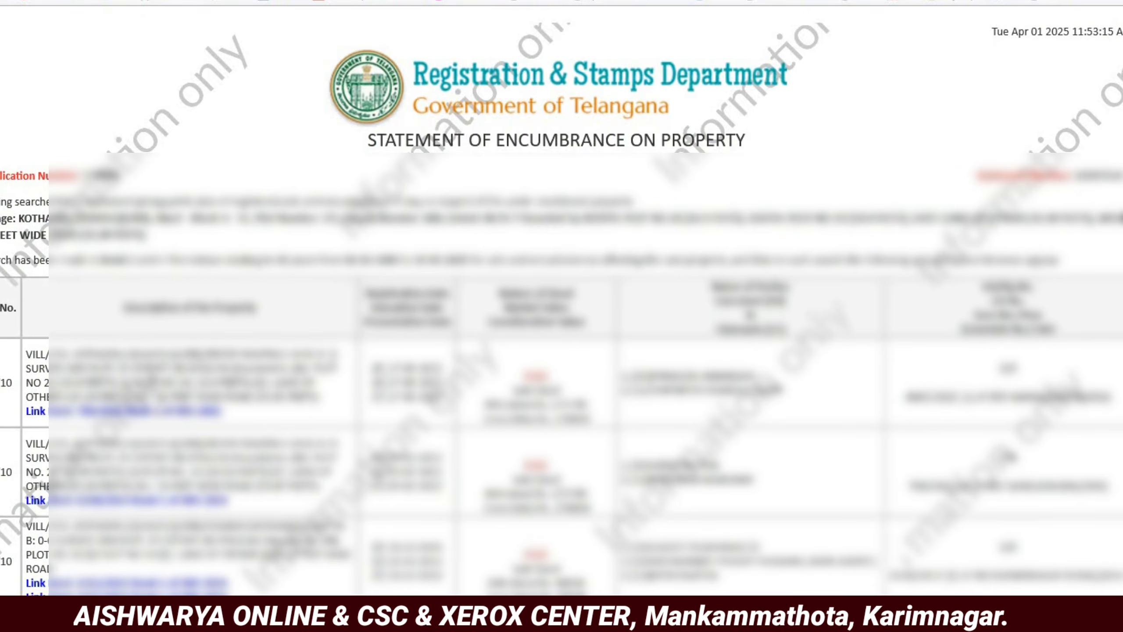
{"action": "scroll", "coordinate": [561, 299], "scroll_direction": "down", "scroll_amount": 15}
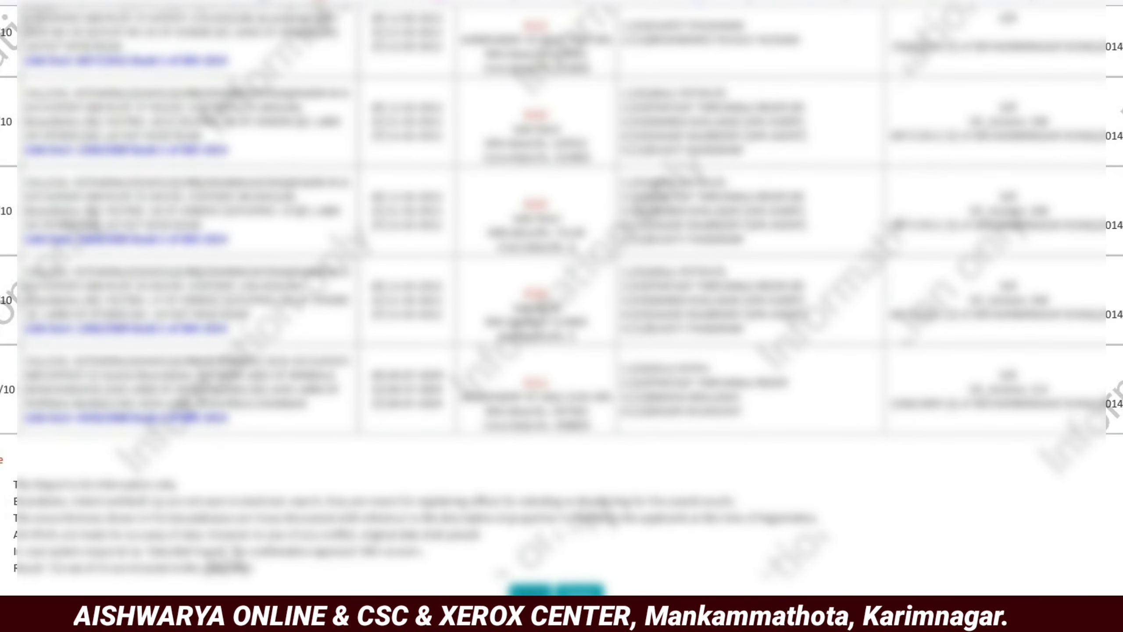
{"action": "left_click", "coordinate": [530, 590]}
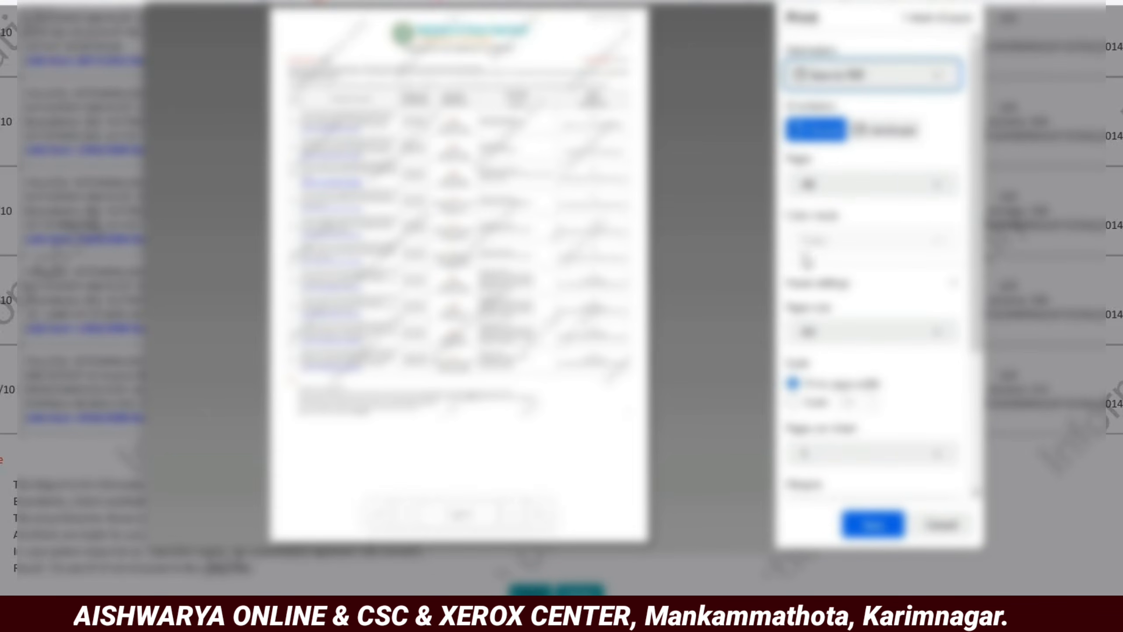
Set the print destination to a printer, with Landscape orientation and Fit to page width, and check the page preview.
{"action": "left_click", "coordinate": [873, 74]}
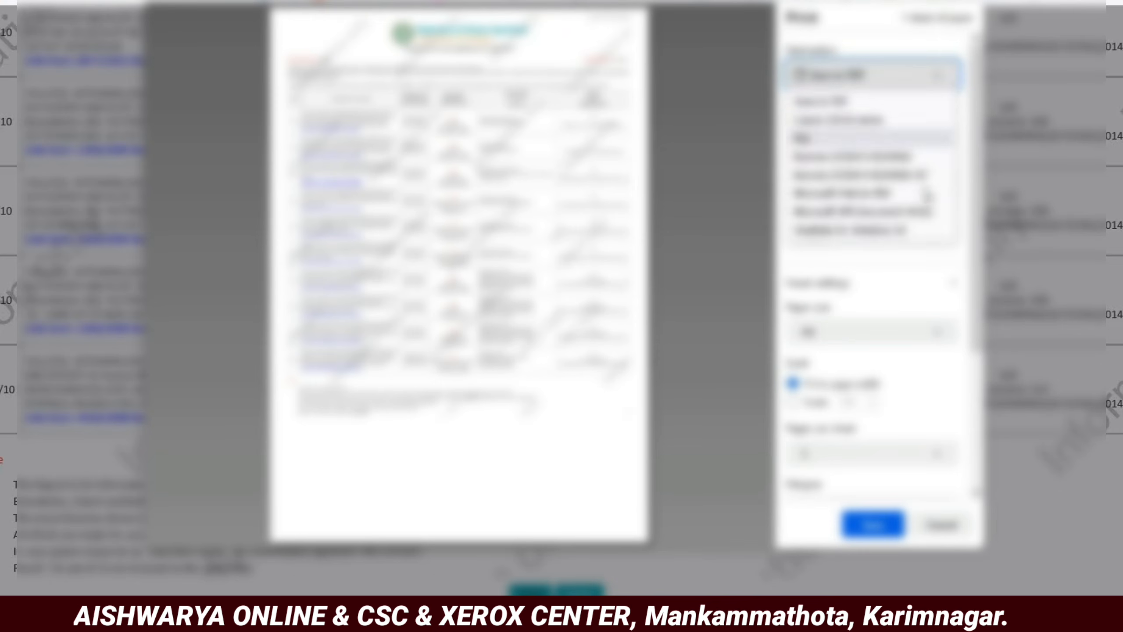
{"action": "left_click", "coordinate": [910, 175]}
{"action": "left_click", "coordinate": [884, 175]}
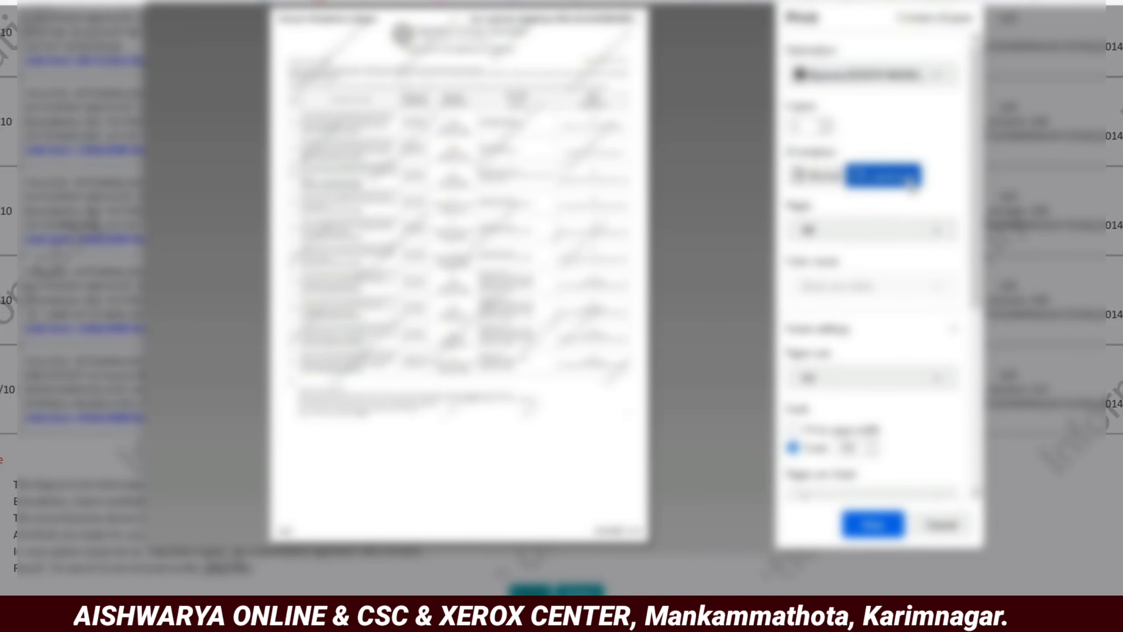
{"action": "left_click", "coordinate": [793, 429]}
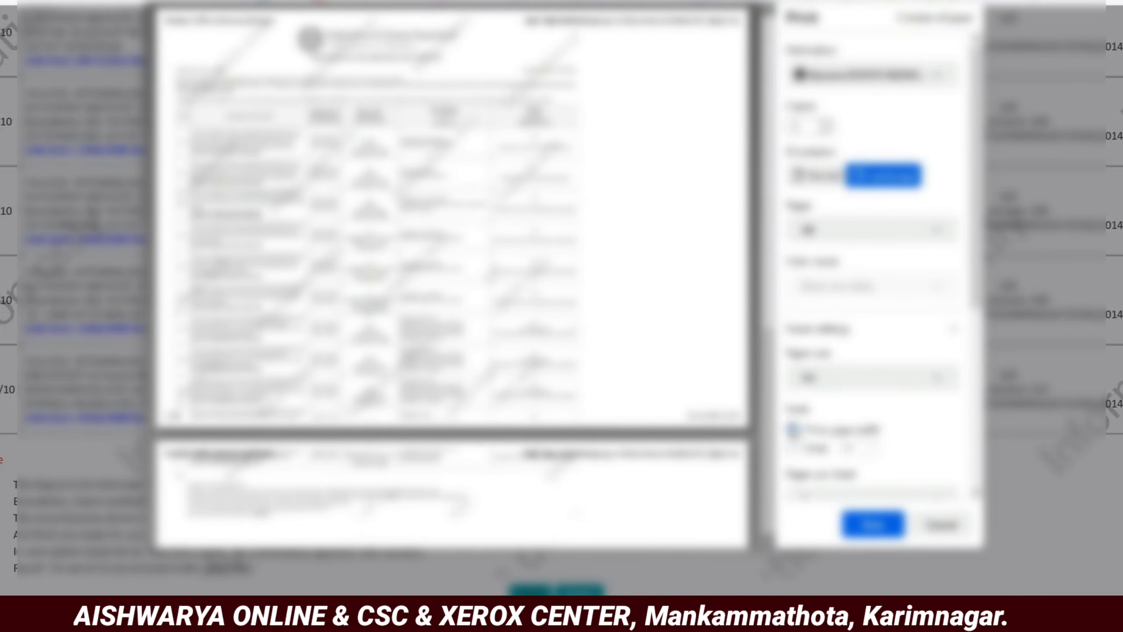
{"action": "scroll", "coordinate": [572, 409], "scroll_direction": "down", "scroll_amount": 6}
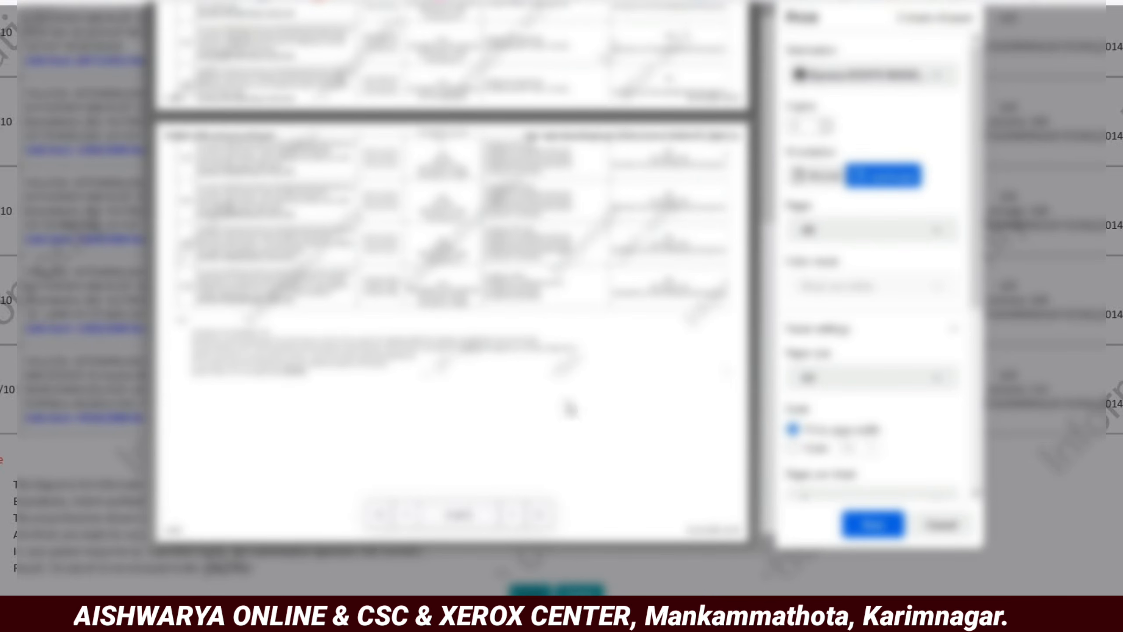